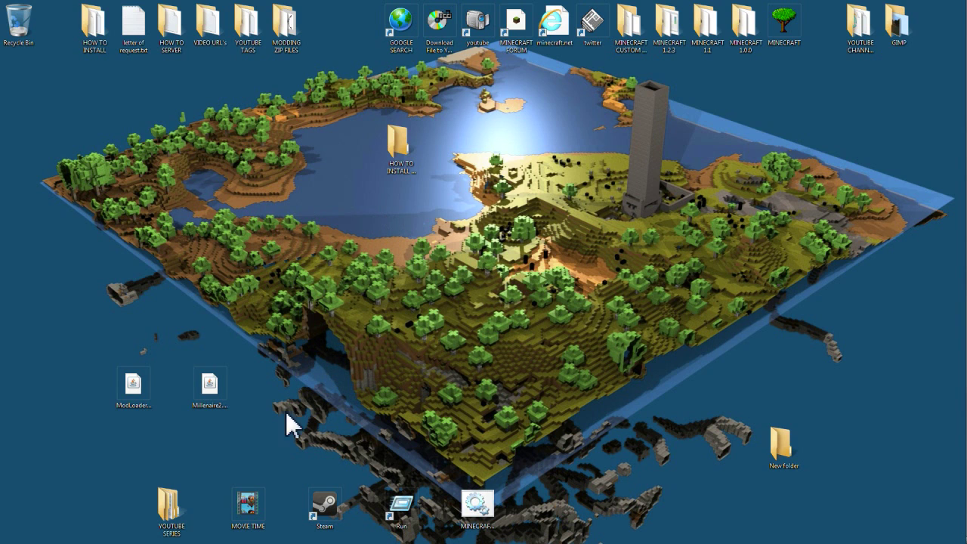
pyautogui.click(208, 395)
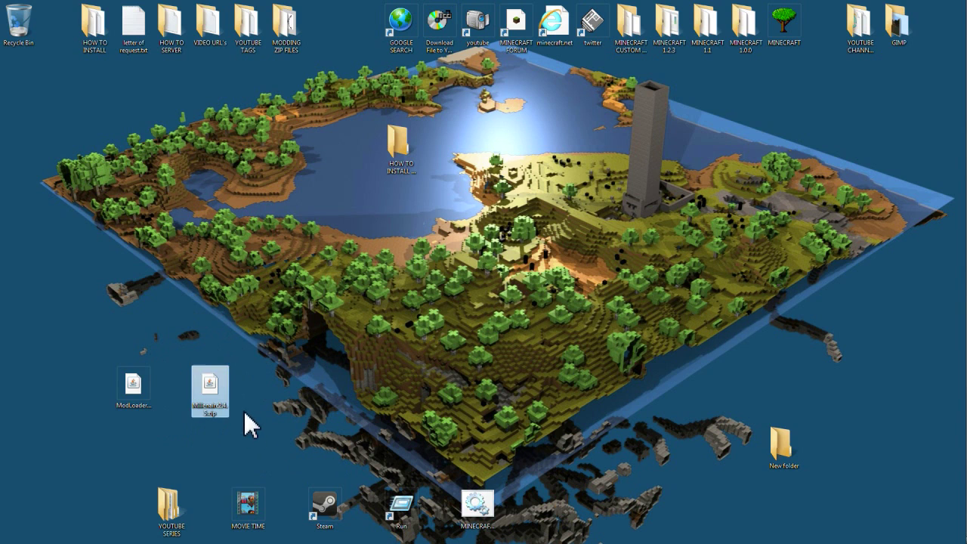
pyautogui.click(145, 385)
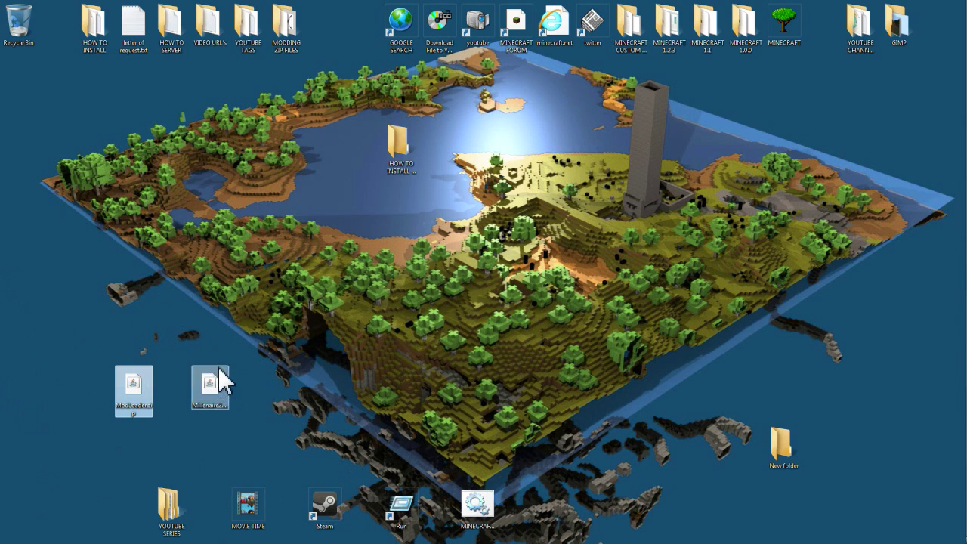
pyautogui.click(222, 398)
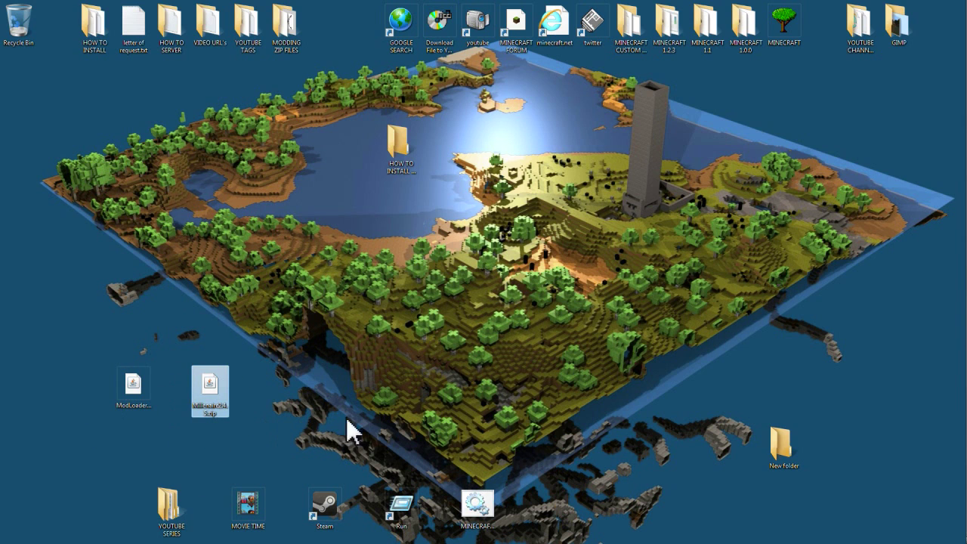
# Step: Move the HOW TO INSTALL MILLENAIRE MOD folder slightly lower on the desktop
pyautogui.click(399, 151)
pyautogui.moveTo(409, 164); pyautogui.dragTo(408, 207)
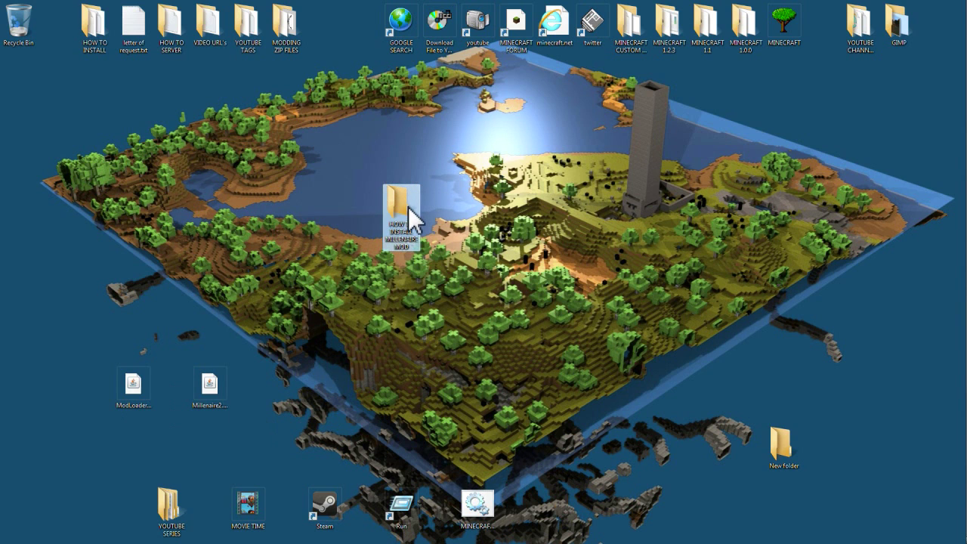
# Step: Find the Roaming folder by searching for %APPDATA% and open the .minecraft folder inside it
pyautogui.moveTo(954, 32)
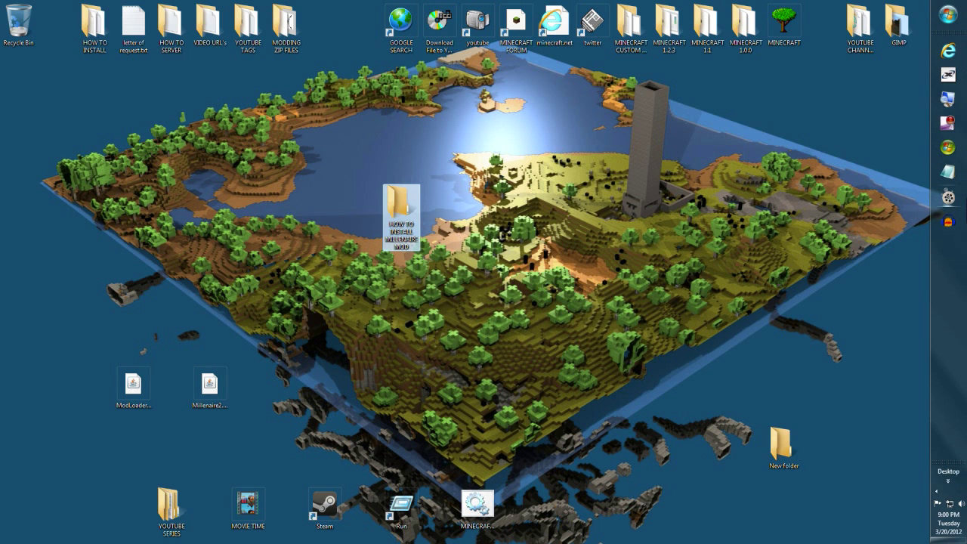
pyautogui.click(951, 16)
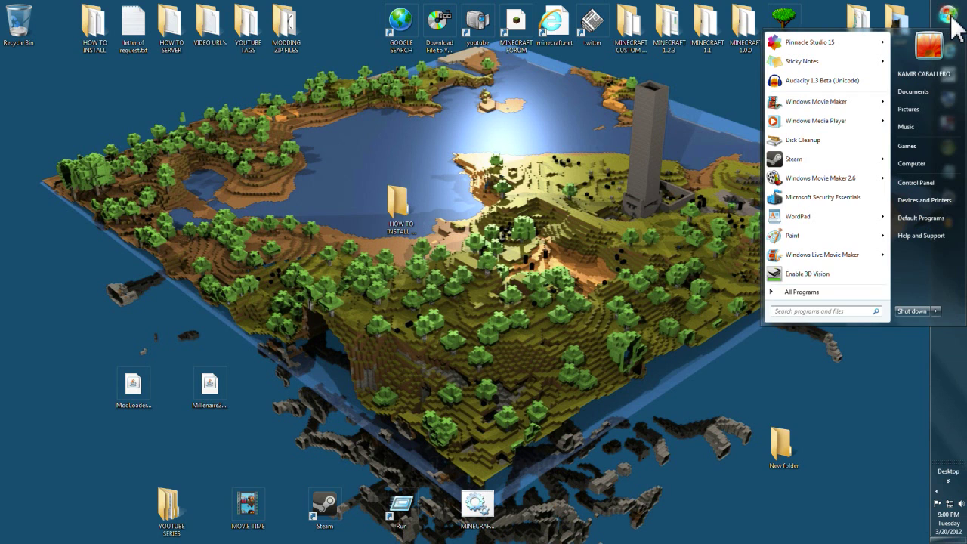
pyautogui.click(789, 311)
pyautogui.write('%')
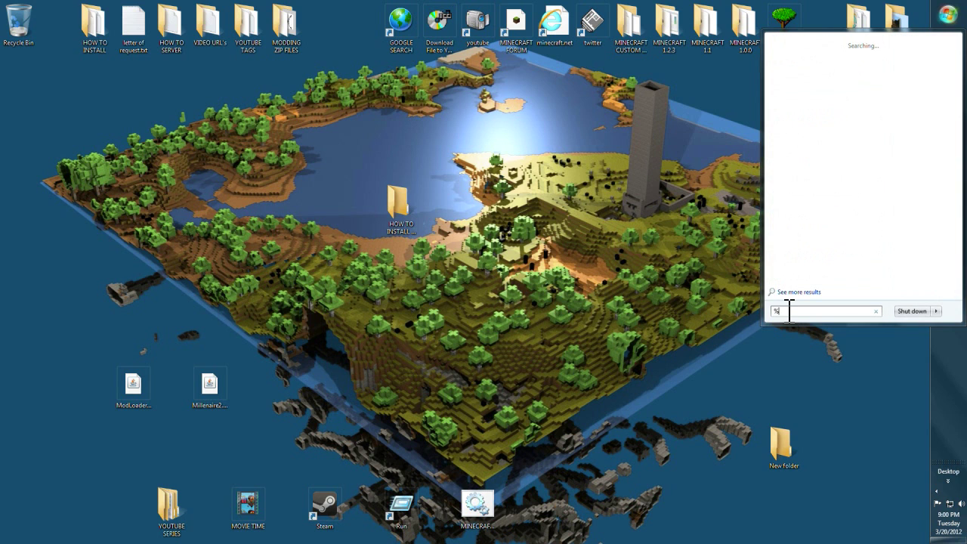
pyautogui.write('APPDATA')
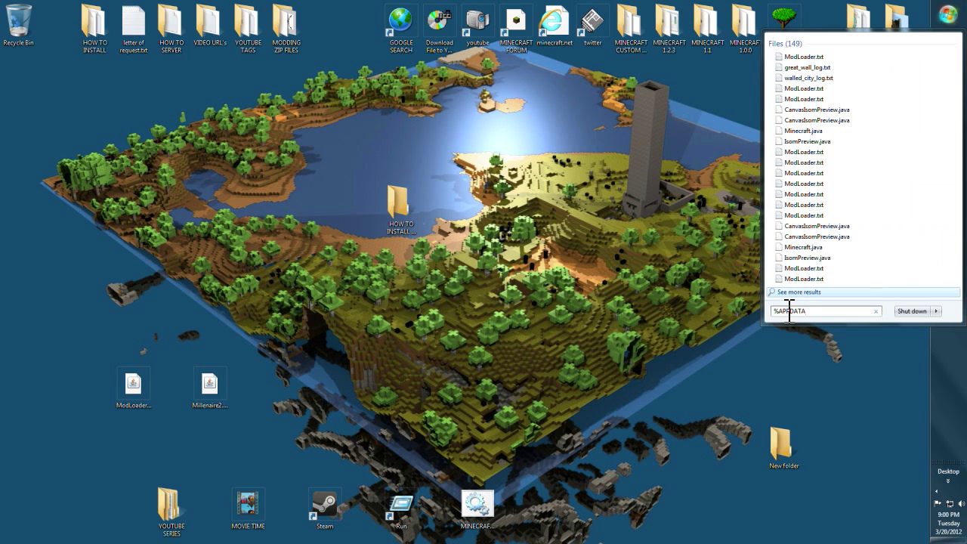
pyautogui.write('%')
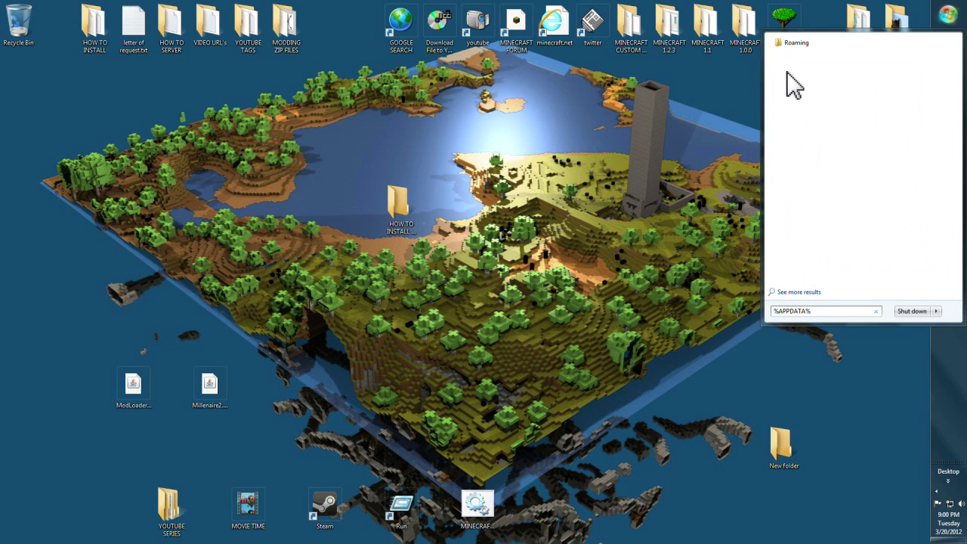
pyautogui.click(795, 46)
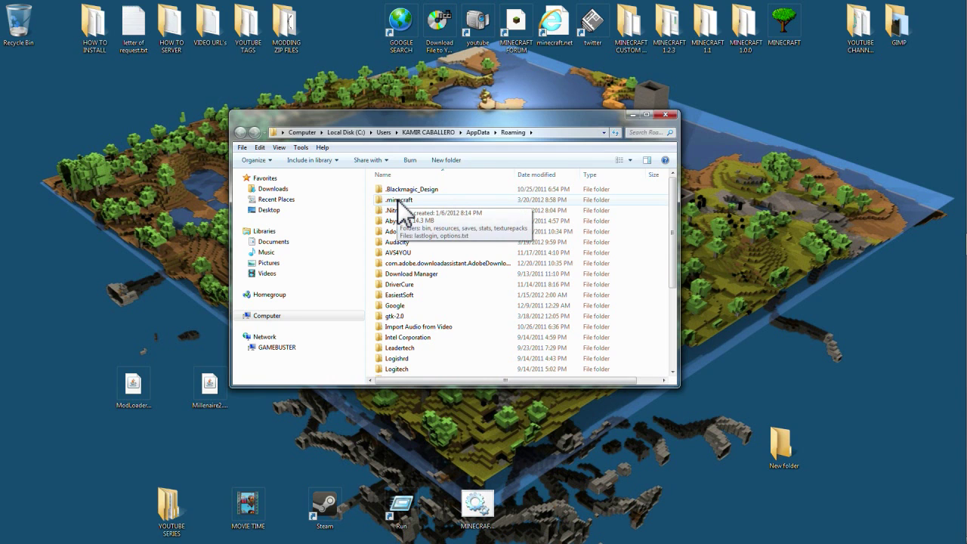
pyautogui.doubleClick(398, 200)
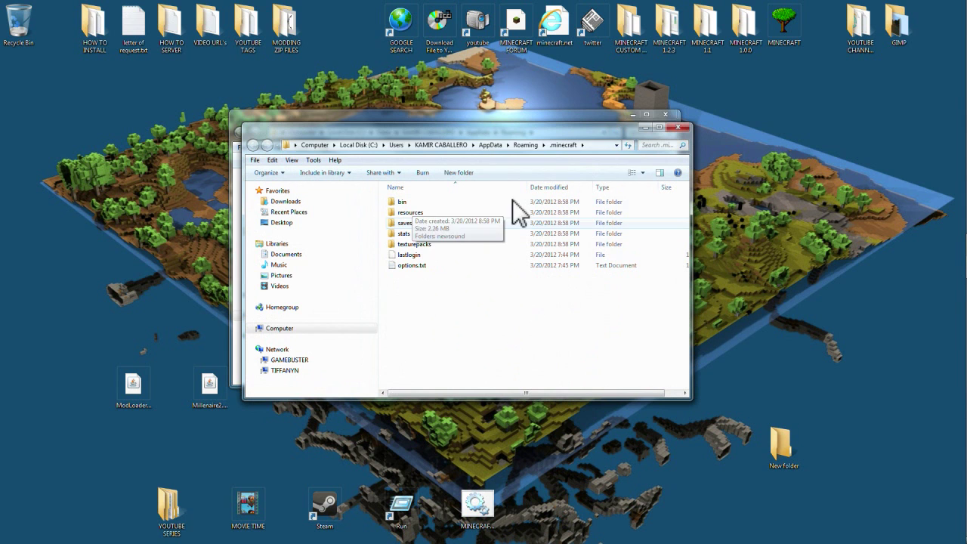
# Step: Move the .minecraft window clear of the Roaming window and close the Roaming window
pyautogui.moveTo(540, 130); pyautogui.dragTo(679, 90)
pyautogui.click(651, 115)
pyautogui.click(666, 115)
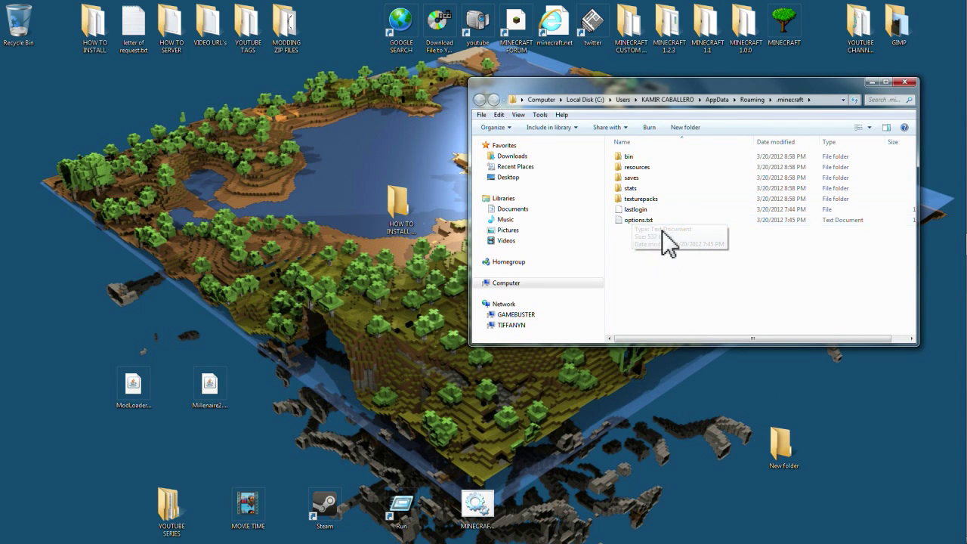
pyautogui.moveTo(734, 89); pyautogui.dragTo(739, 74)
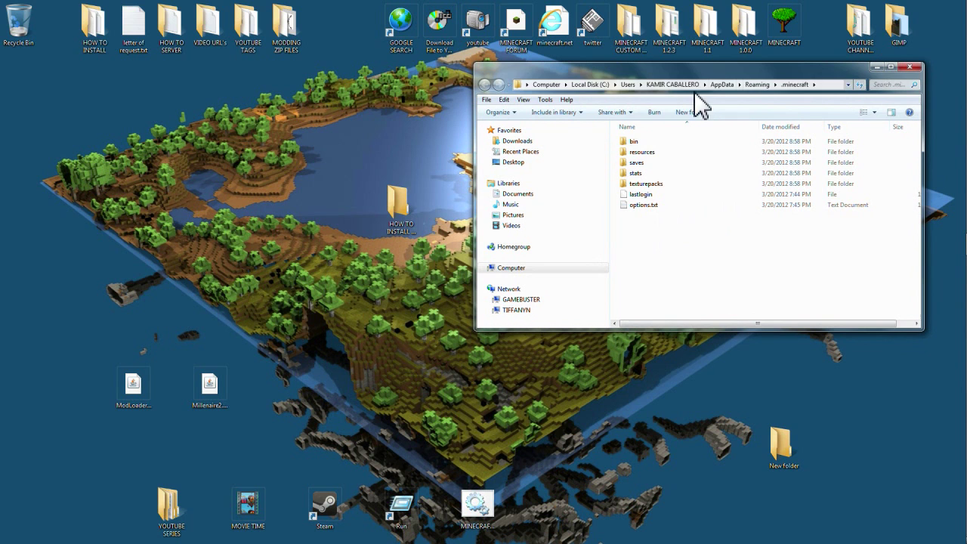
# Step: Open minecraft.jar from the bin folder with WinRAR archiver and arrange the .minecraft window above the archive
pyautogui.doubleClick(635, 142)
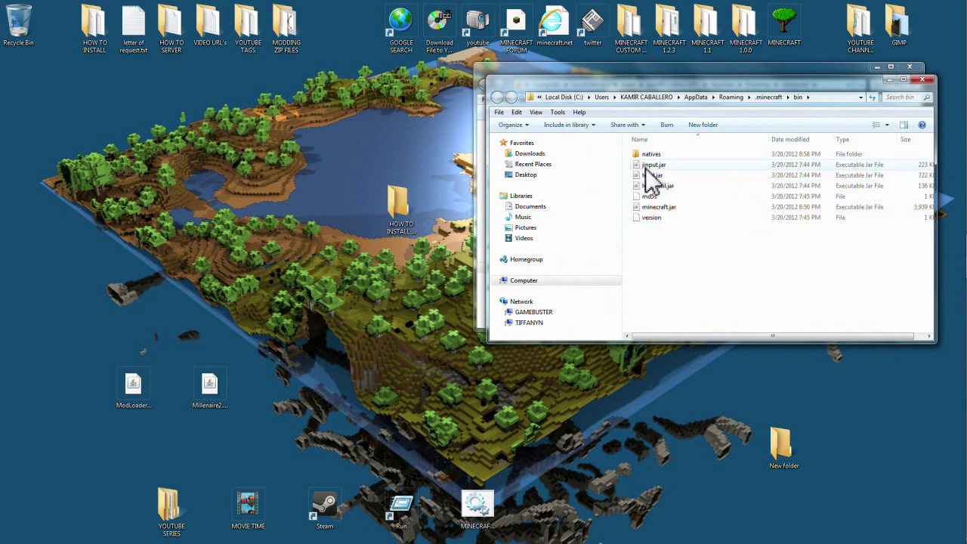
pyautogui.rightClick(662, 211)
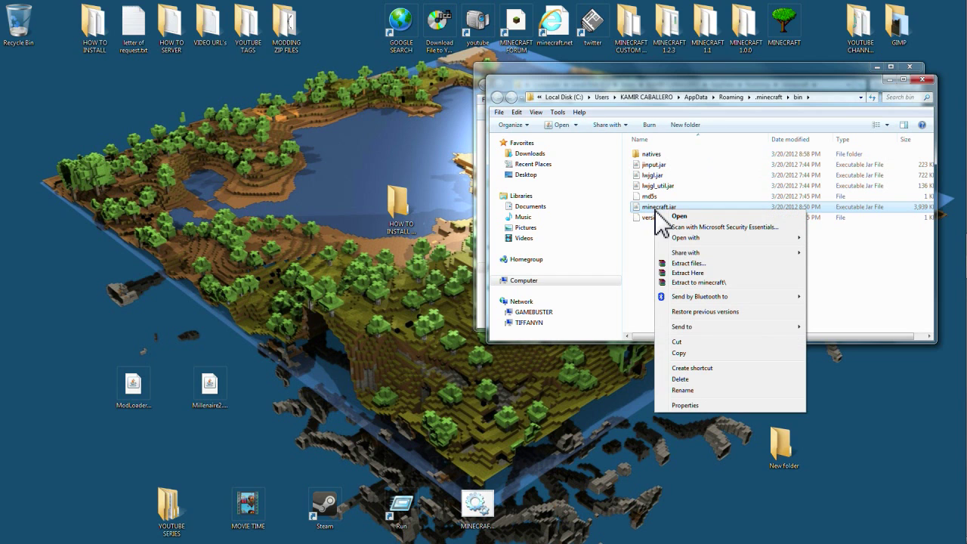
pyautogui.moveTo(687, 240)
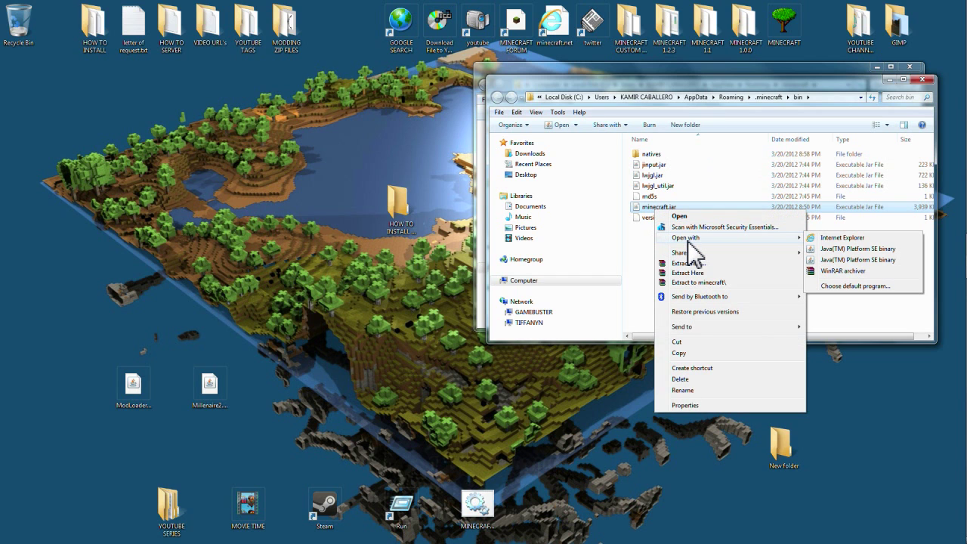
pyautogui.click(846, 271)
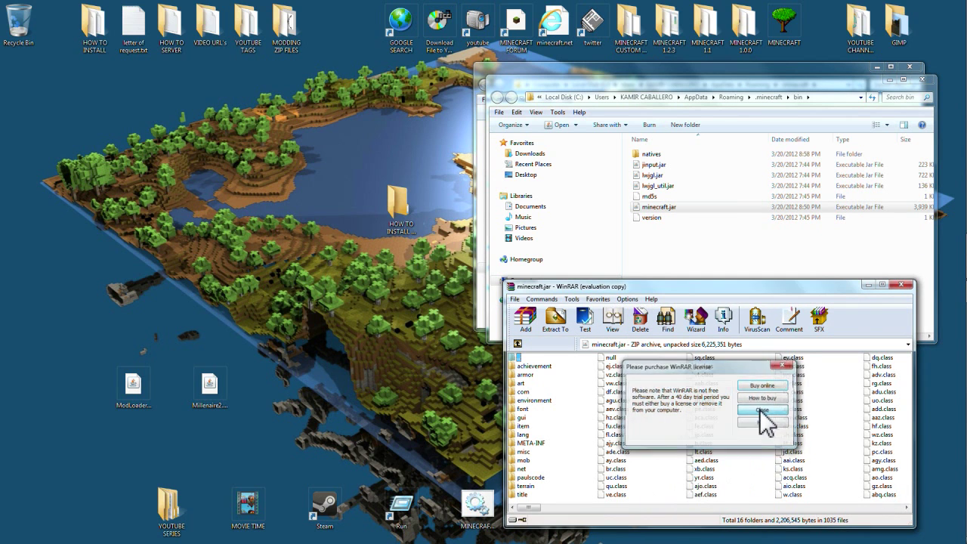
pyautogui.click(762, 411)
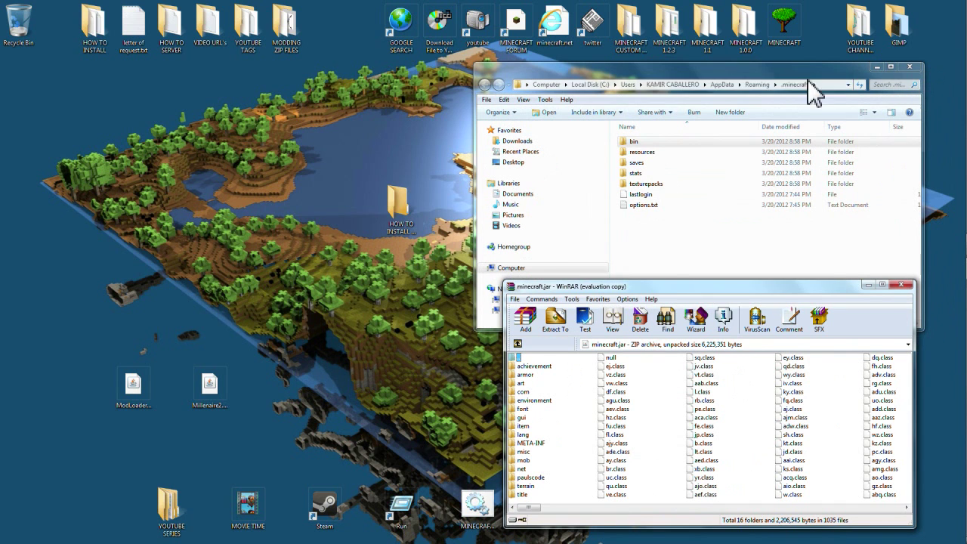
pyautogui.moveTo(705, 67); pyautogui.dragTo(720, 25)
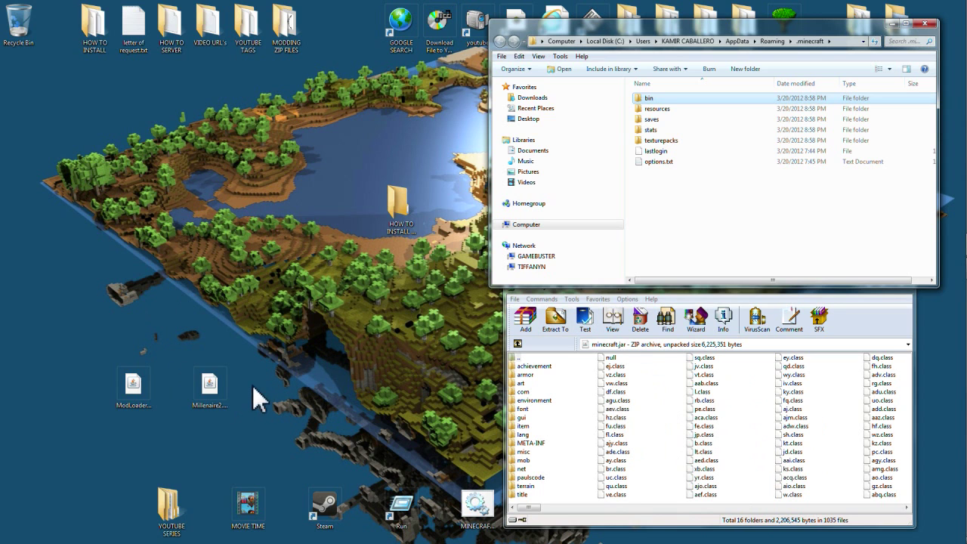
# Step: Open Millenaire2.4.5.zip from the desktop with WinRAR archiver and place its window beside the .minecraft window
pyautogui.click(133, 399)
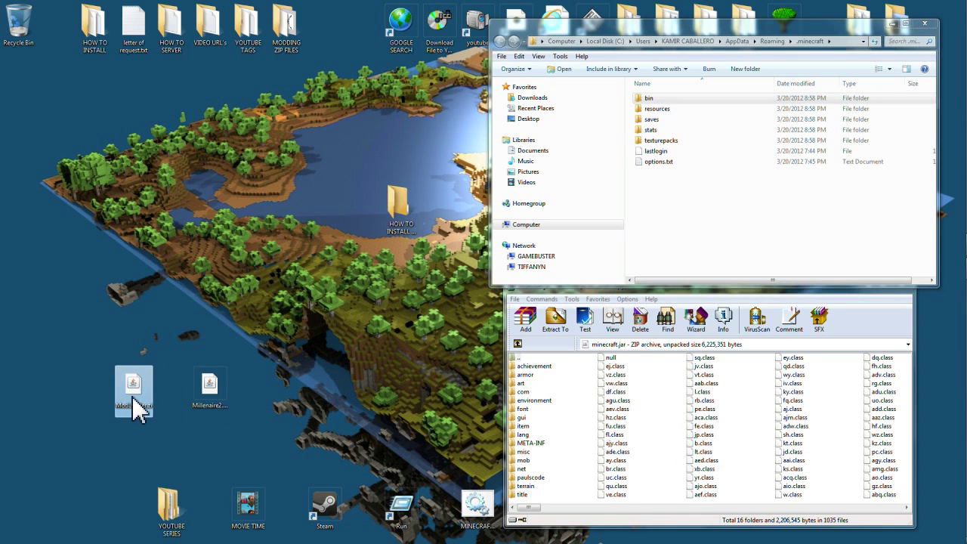
pyautogui.click(217, 398)
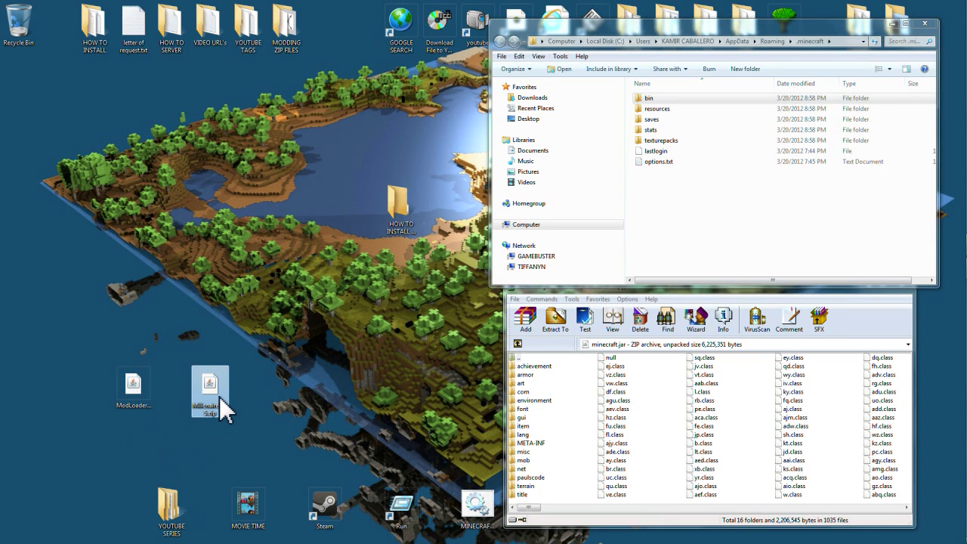
pyautogui.rightClick(210, 392)
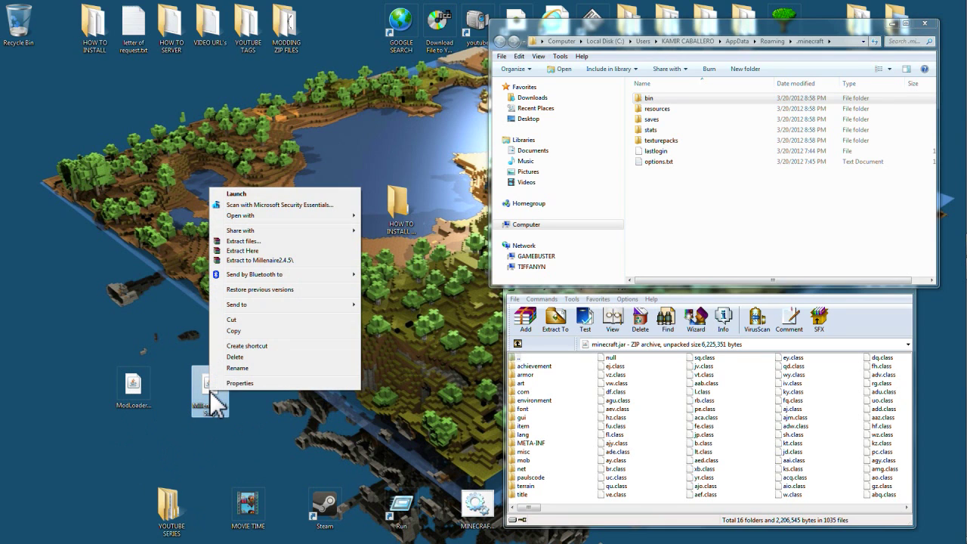
pyautogui.moveTo(258, 219)
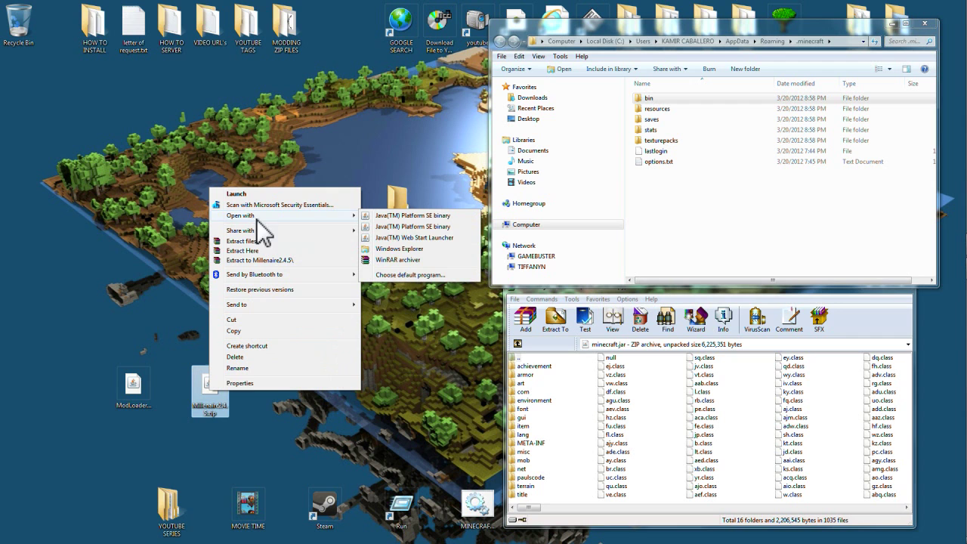
pyautogui.click(410, 261)
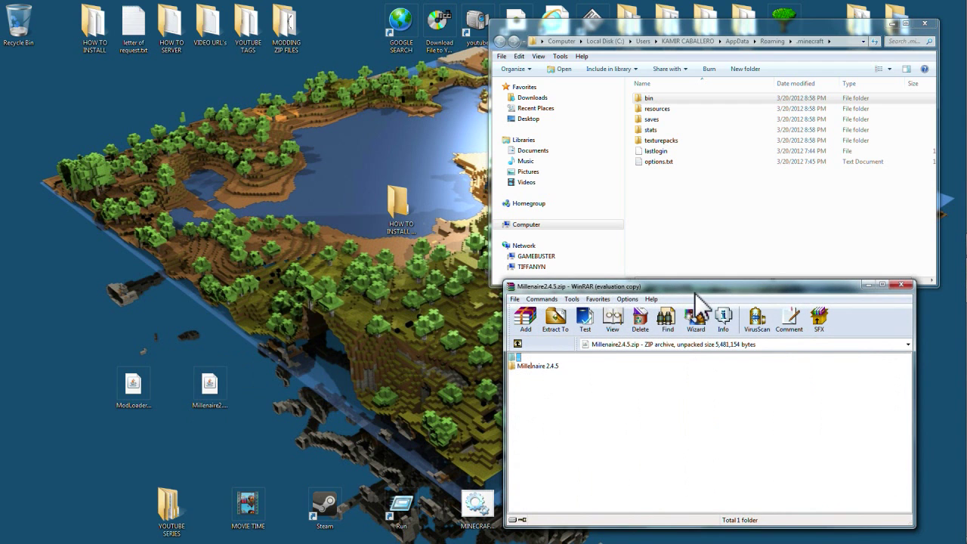
pyautogui.moveTo(656, 295); pyautogui.dragTo(346, 229)
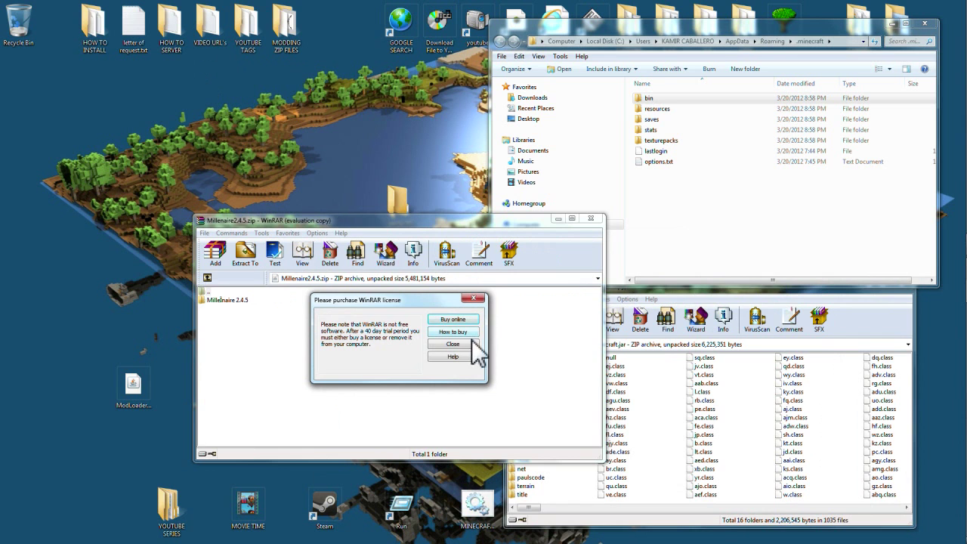
pyautogui.click(453, 344)
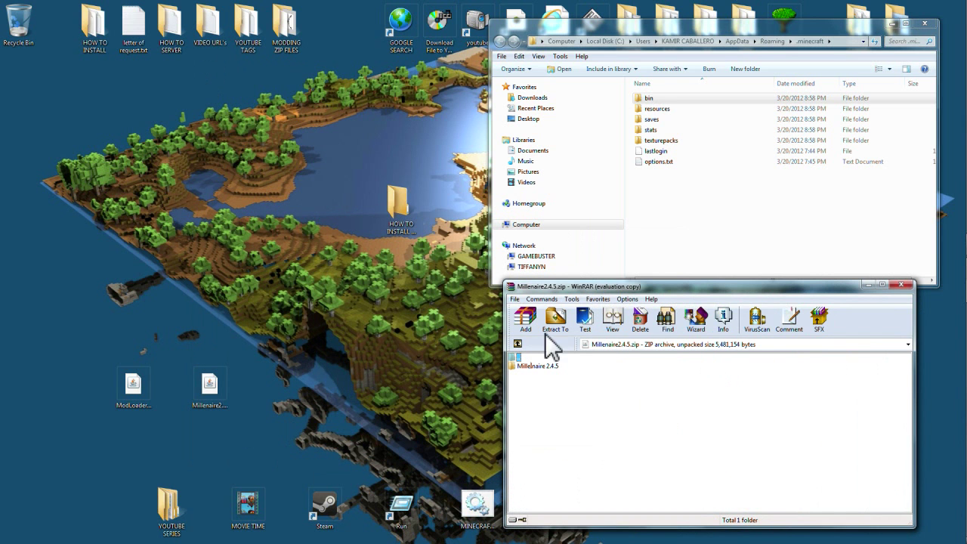
pyautogui.moveTo(686, 289); pyautogui.dragTo(224, 62)
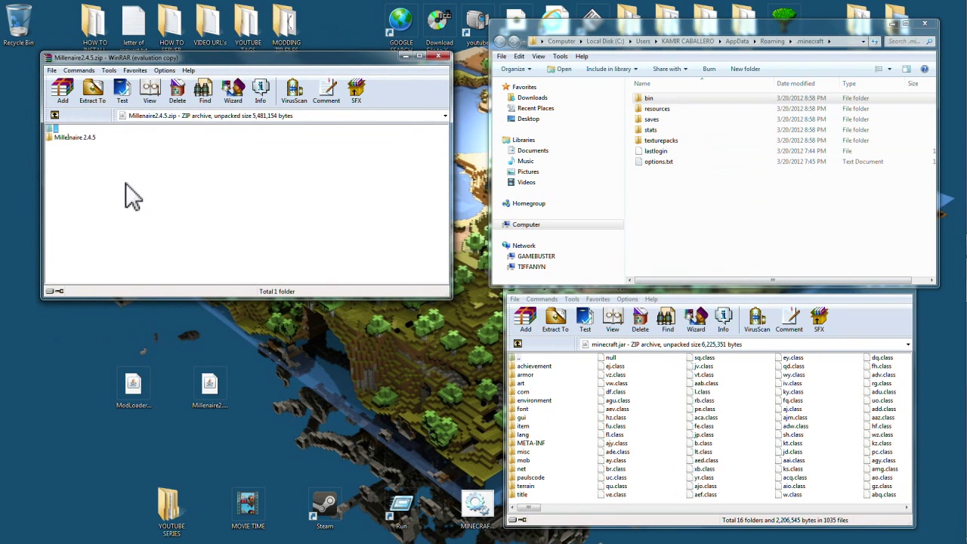
# Step: Extract the src folder from Millenaire 2.4.5's ForgeSpriteExtender-SRC folder into the .minecraft folder
pyautogui.doubleClick(67, 138)
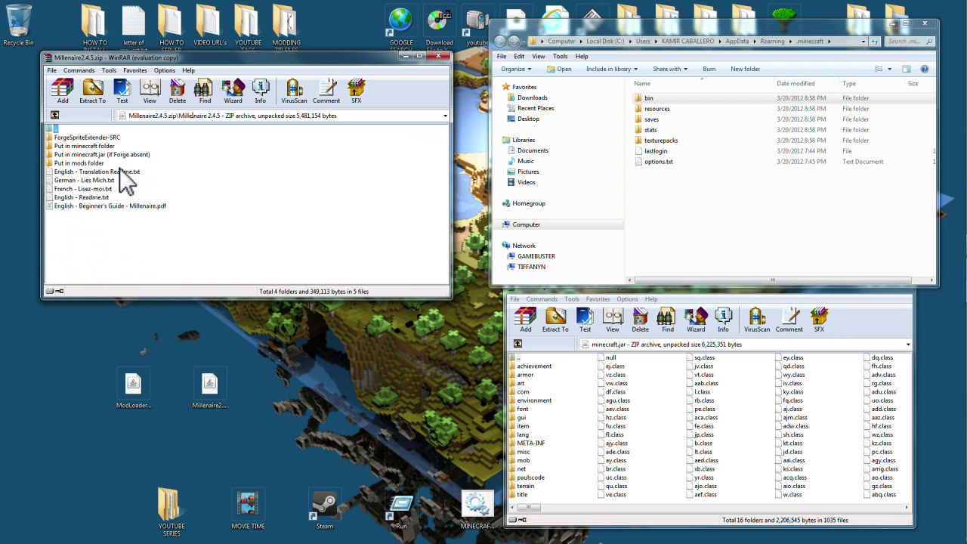
pyautogui.doubleClick(73, 137)
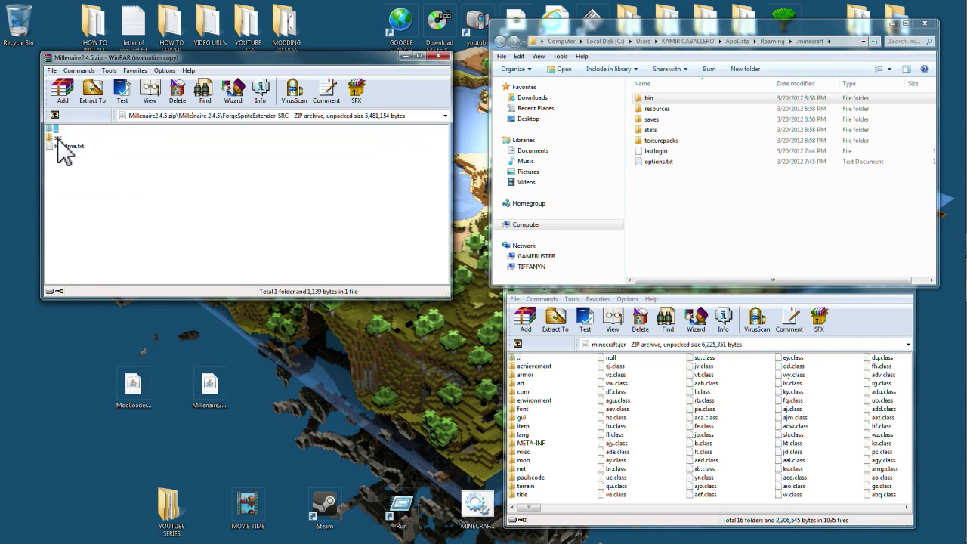
pyautogui.click(56, 139)
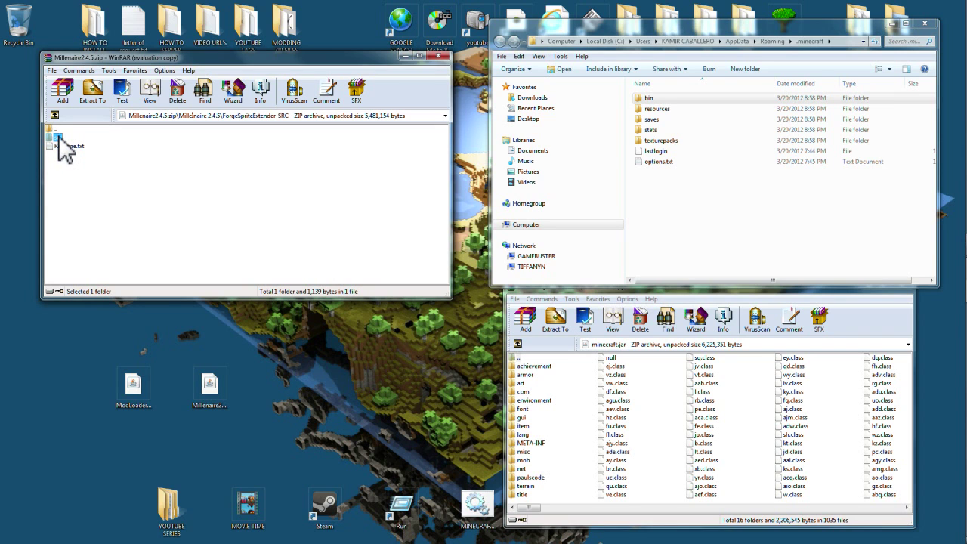
pyautogui.moveTo(64, 149); pyautogui.dragTo(676, 242)
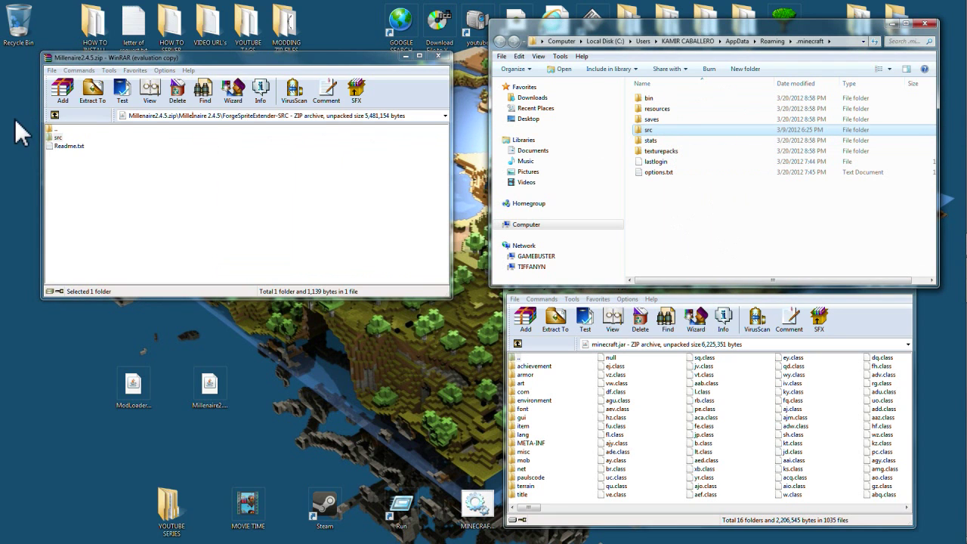
# Step: Extract the millenaire and millenaire-custom folders from the archive's "Put in minecraft folder" directory into .minecraft
pyautogui.click(55, 116)
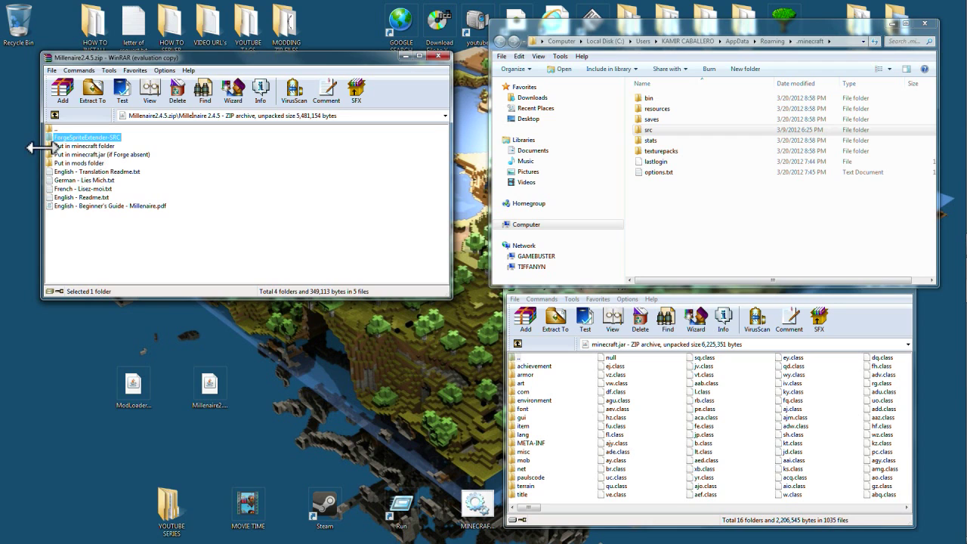
pyautogui.doubleClick(88, 147)
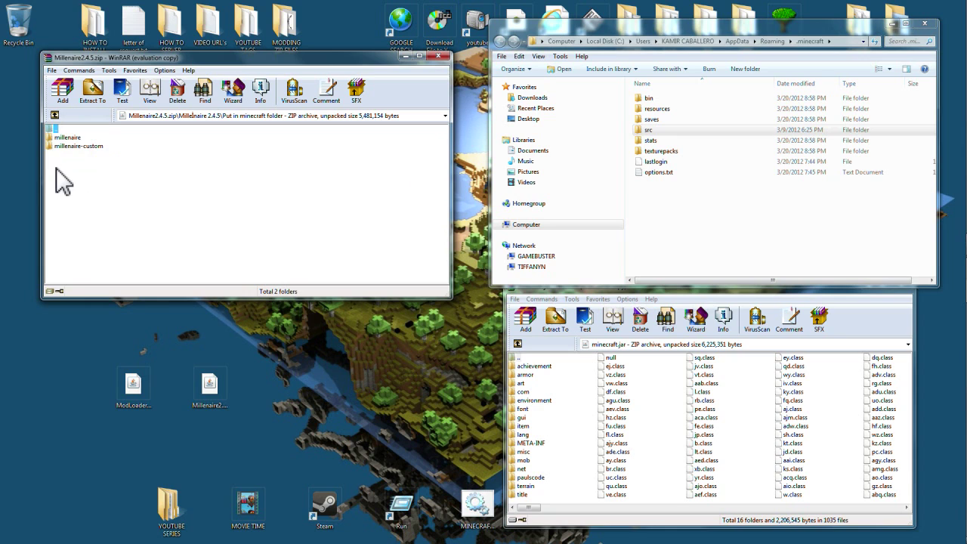
pyautogui.moveTo(57, 168); pyautogui.dragTo(66, 141)
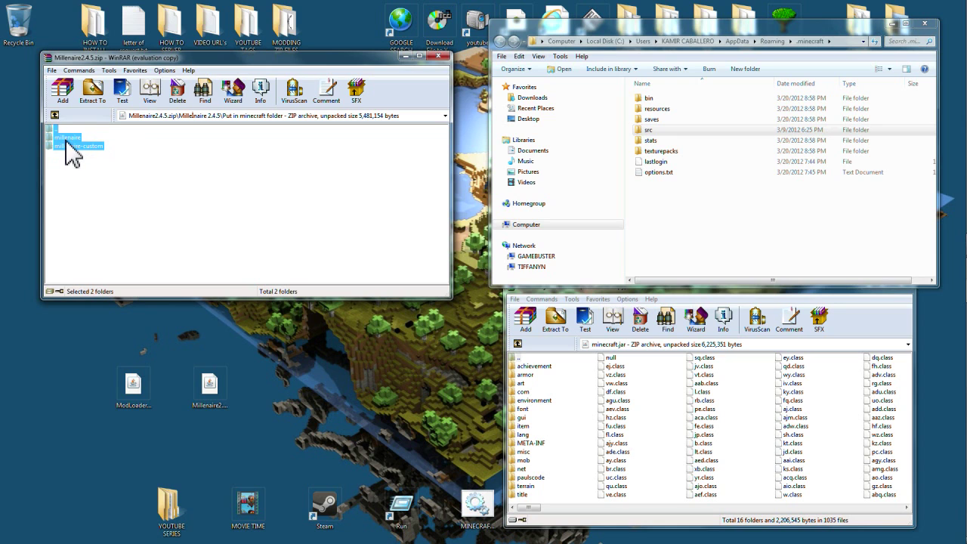
pyautogui.moveTo(66, 141); pyautogui.dragTo(676, 249)
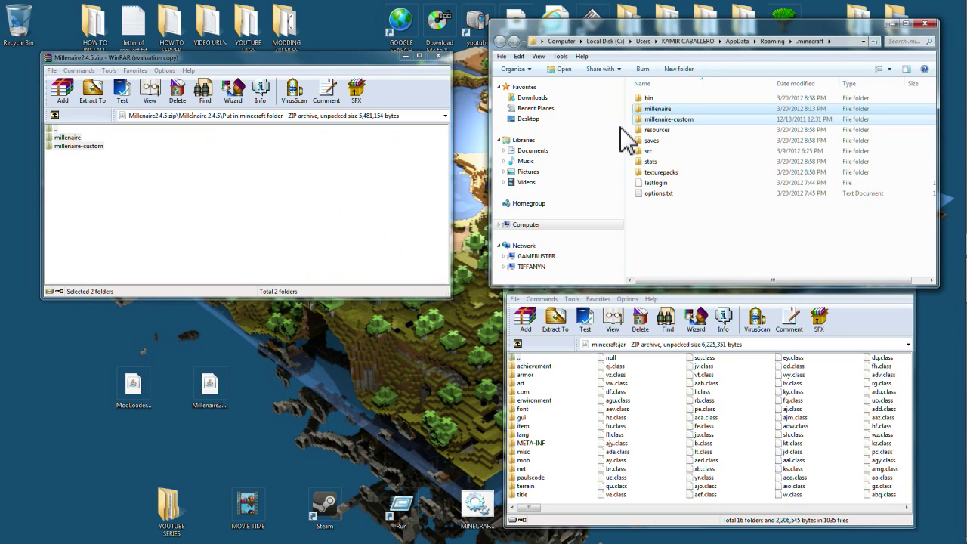
# Step: Add the forge folder and all class files from the archive's "Put in minecraft.jar (if Forge absent)" folder to minecraft.jar
pyautogui.click(55, 116)
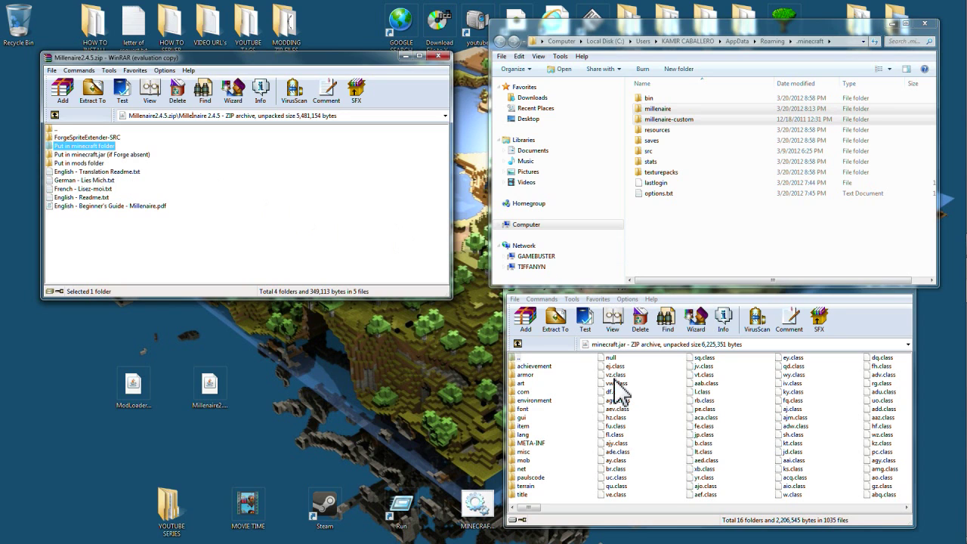
pyautogui.doubleClick(65, 155)
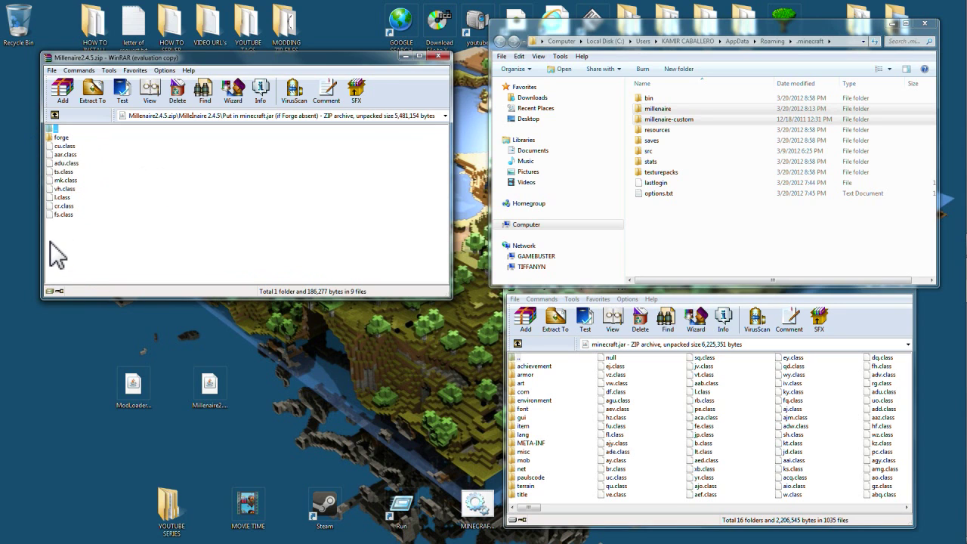
pyautogui.moveTo(51, 242); pyautogui.dragTo(107, 126)
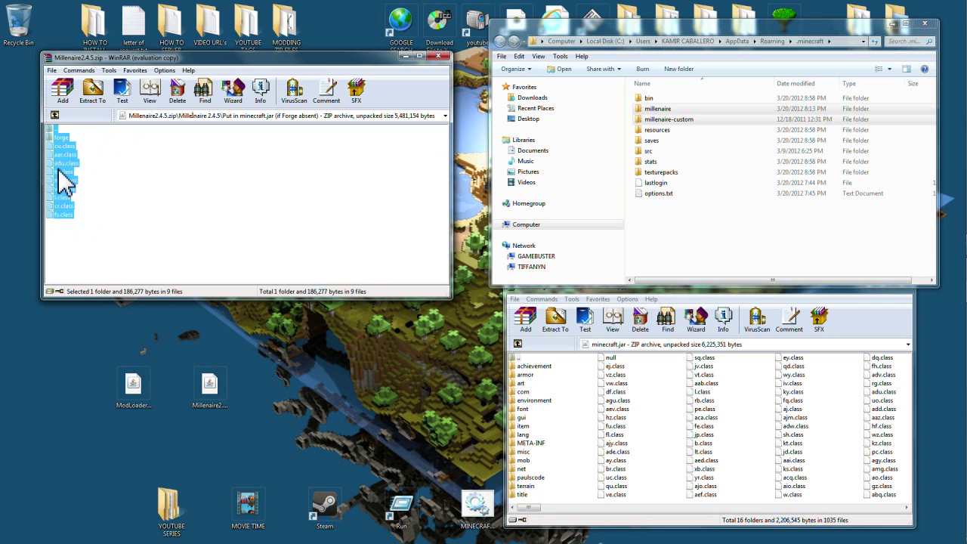
pyautogui.moveTo(59, 170); pyautogui.dragTo(749, 454)
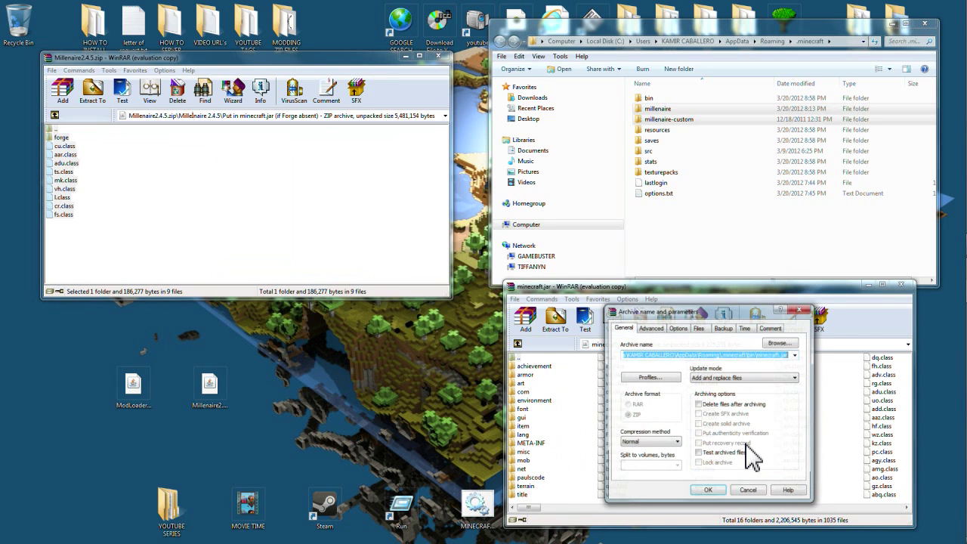
pyautogui.click(718, 491)
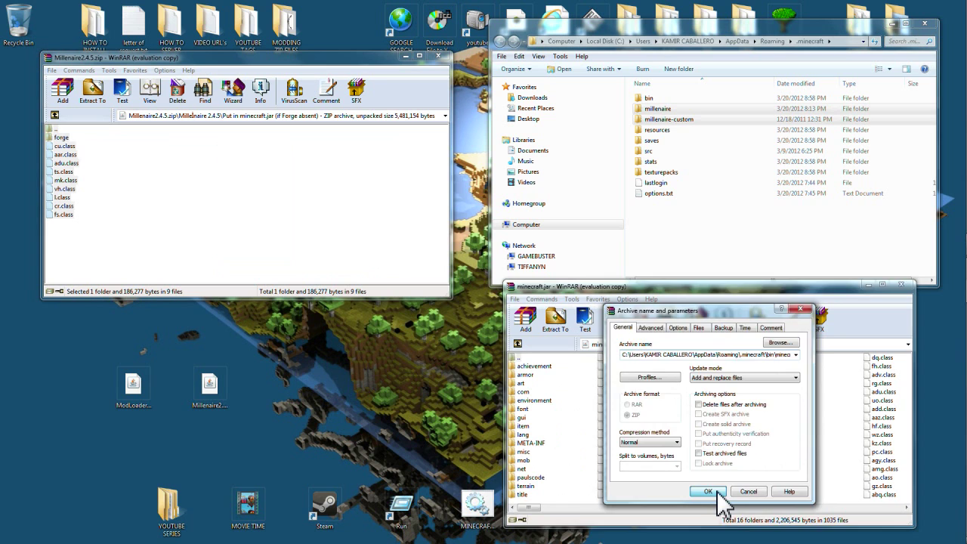
# Step: Open the inner millenaire2.4.5.zip from the "Put in mods folder" directory and place its window over the outer archive, clear of minecraft.jar
pyautogui.doubleClick(56, 128)
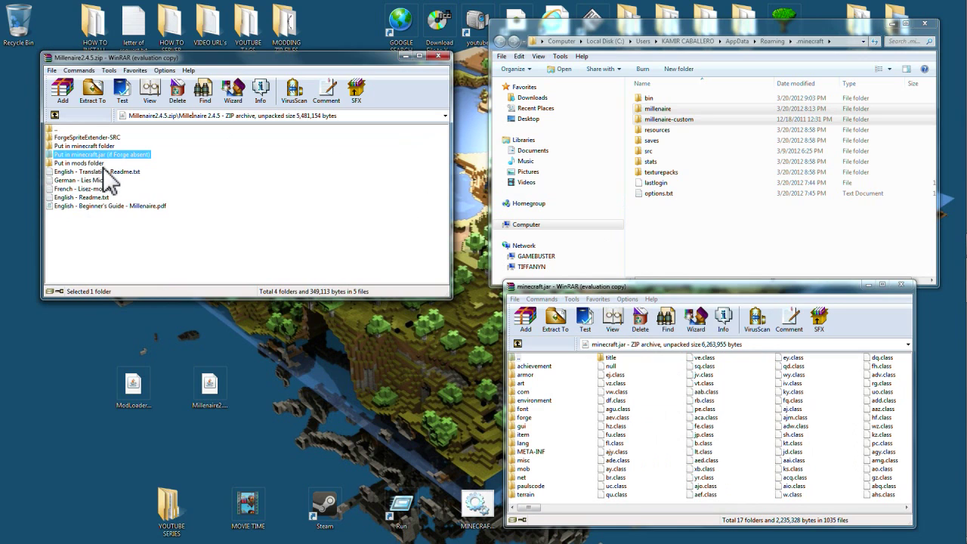
pyautogui.doubleClick(82, 163)
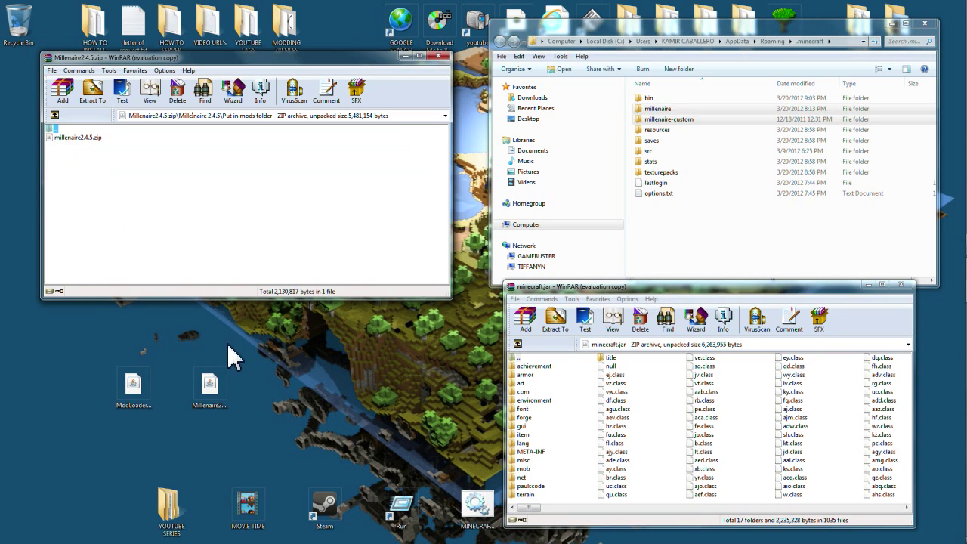
pyautogui.doubleClick(82, 140)
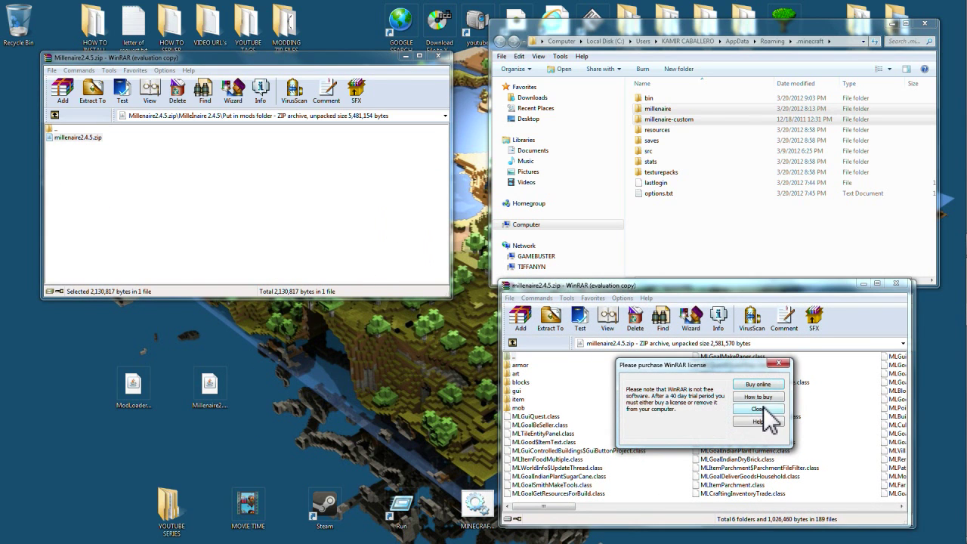
pyautogui.click(758, 409)
pyautogui.moveTo(718, 290); pyautogui.dragTo(267, 105)
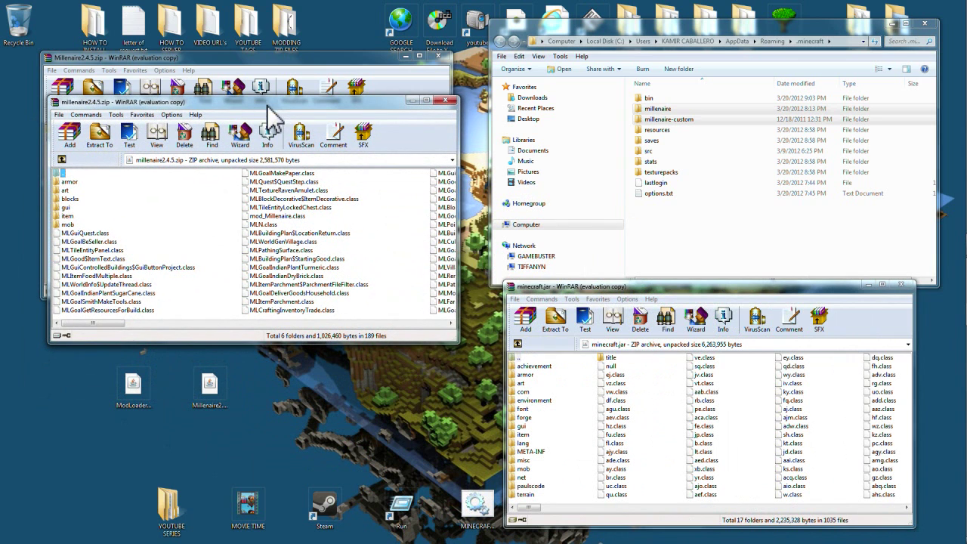
# Step: Add all folders and files of the inner millenaire2.4.5.zip to minecraft.jar and close the inner archive
pyautogui.click(263, 241)
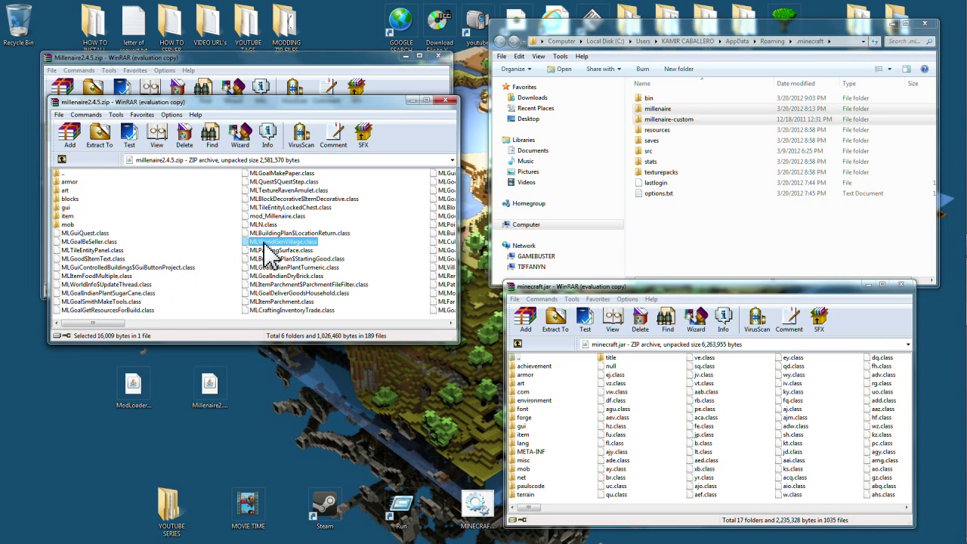
pyautogui.rightClick(266, 255)
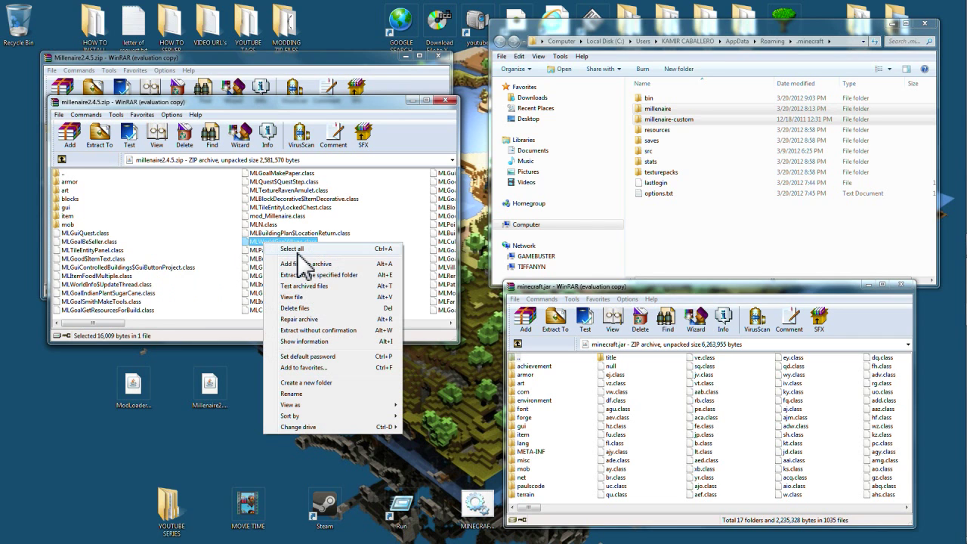
pyautogui.click(293, 249)
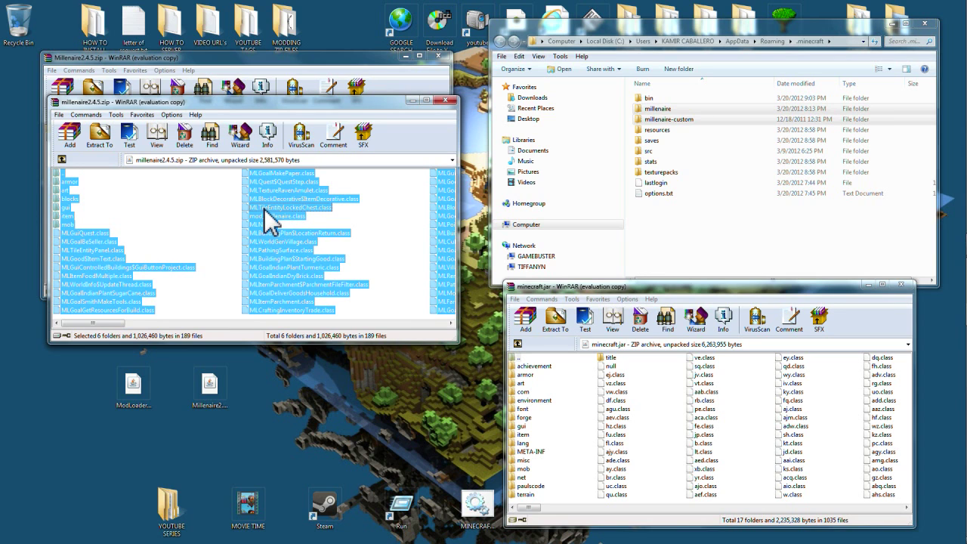
pyautogui.moveTo(265, 208); pyautogui.dragTo(770, 443)
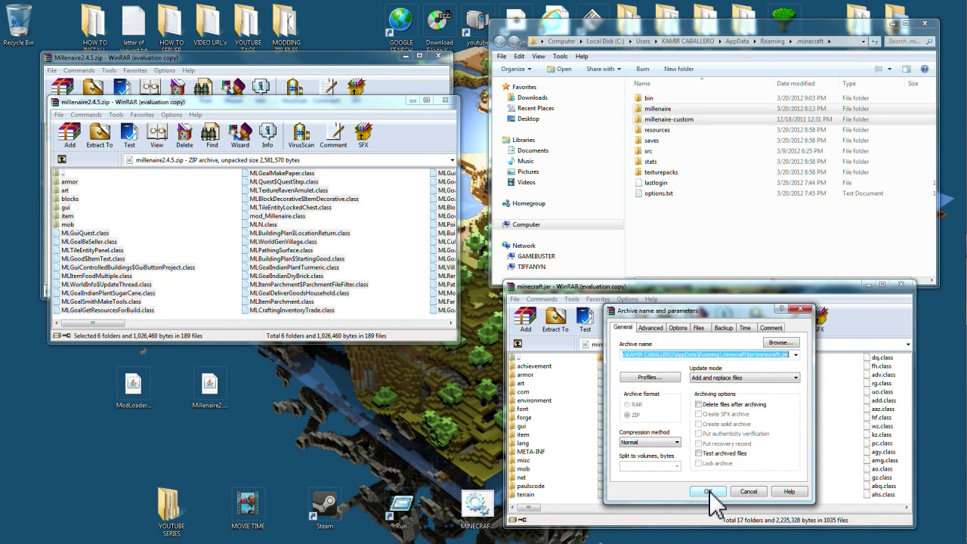
pyautogui.click(708, 491)
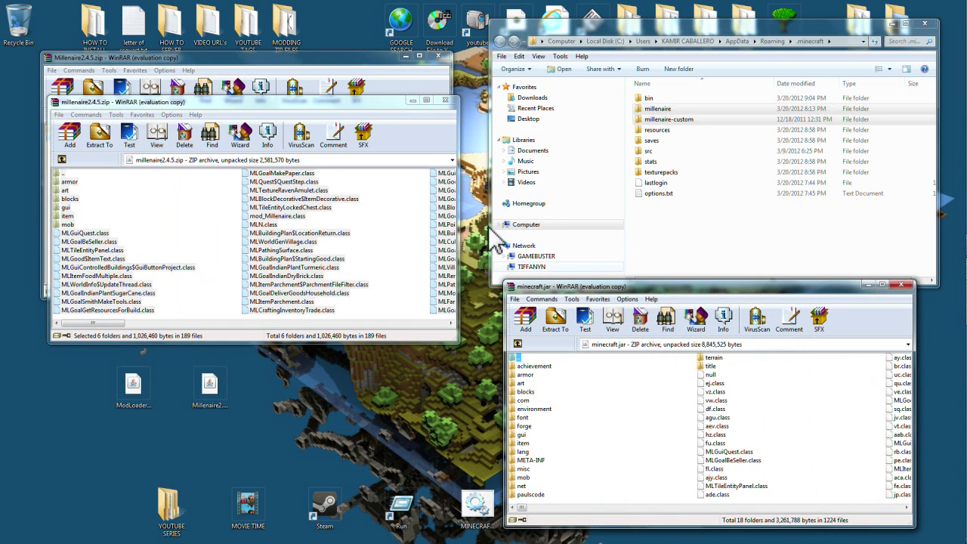
pyautogui.click(446, 100)
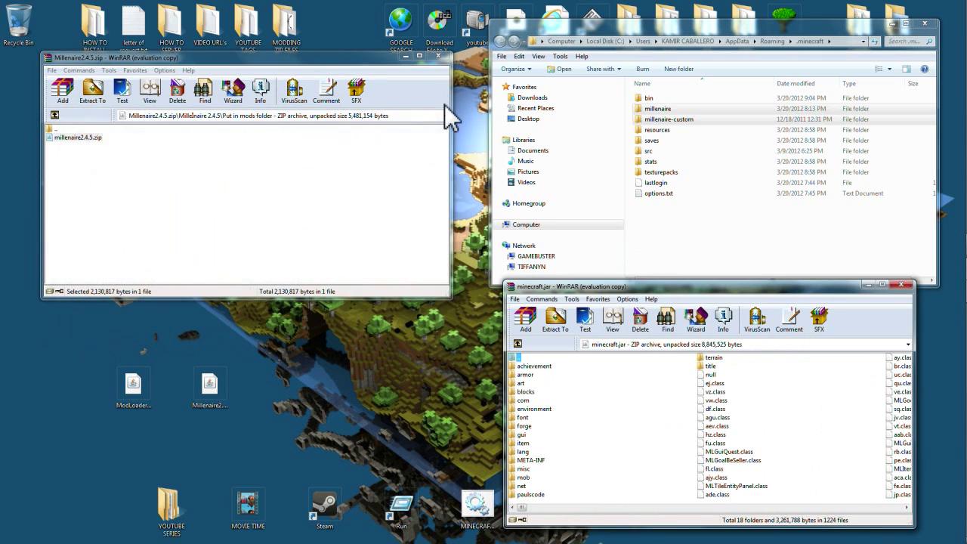
# Step: Close the outer Millenaire2.4.5.zip archive and move its desktop icon below the Recycle Bin
pyautogui.doubleClick(54, 129)
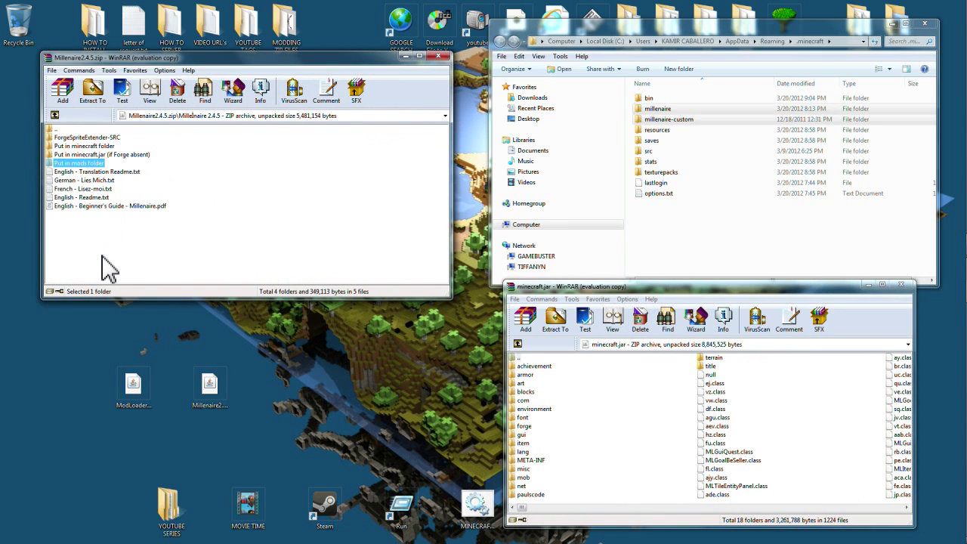
pyautogui.click(438, 56)
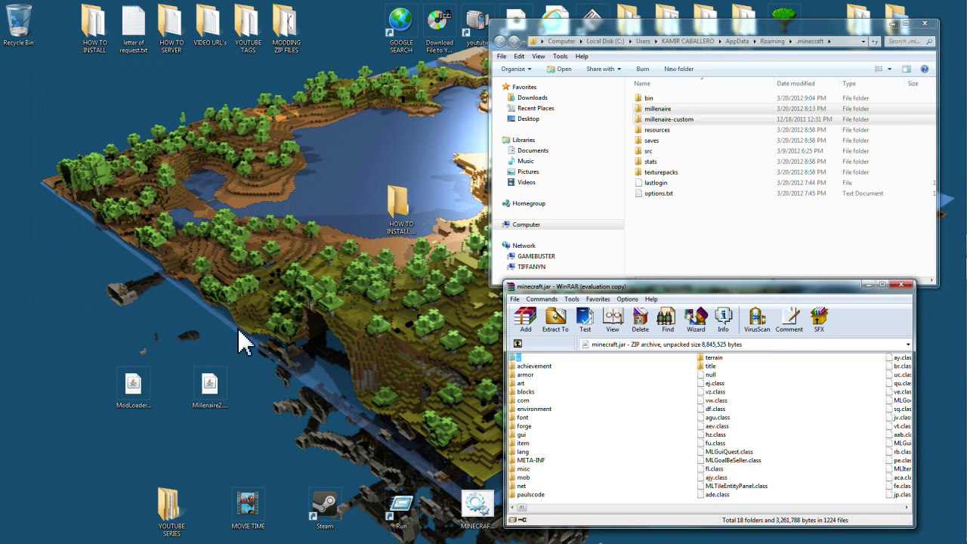
pyautogui.moveTo(208, 386); pyautogui.dragTo(42, 152)
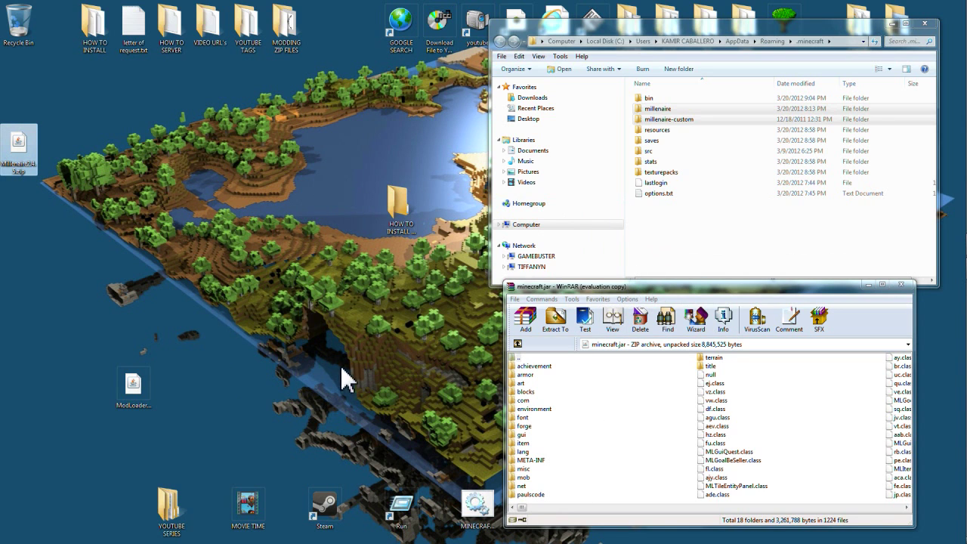
# Step: Delete the META-INF folder from minecraft.jar
pyautogui.click(532, 460)
pyautogui.rightClick(534, 462)
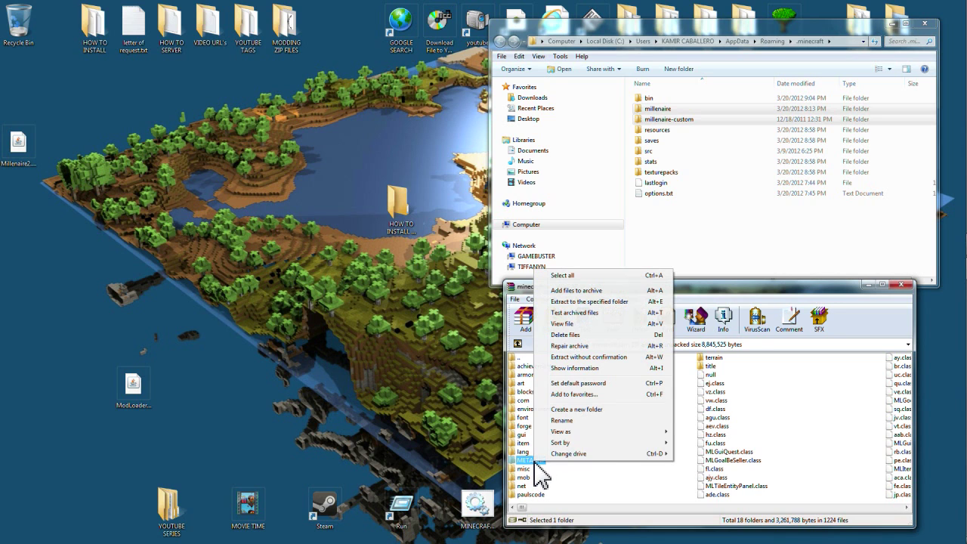
pyautogui.click(571, 337)
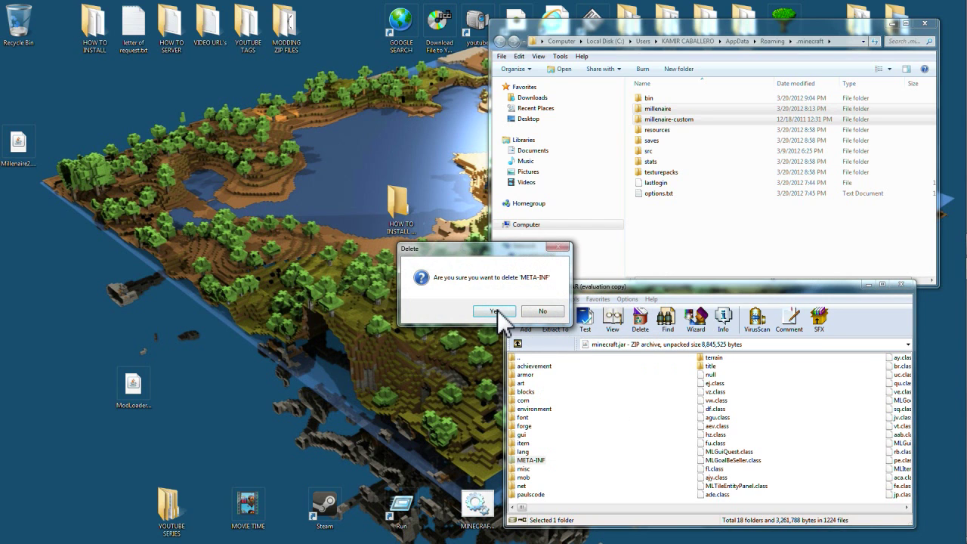
pyautogui.click(495, 311)
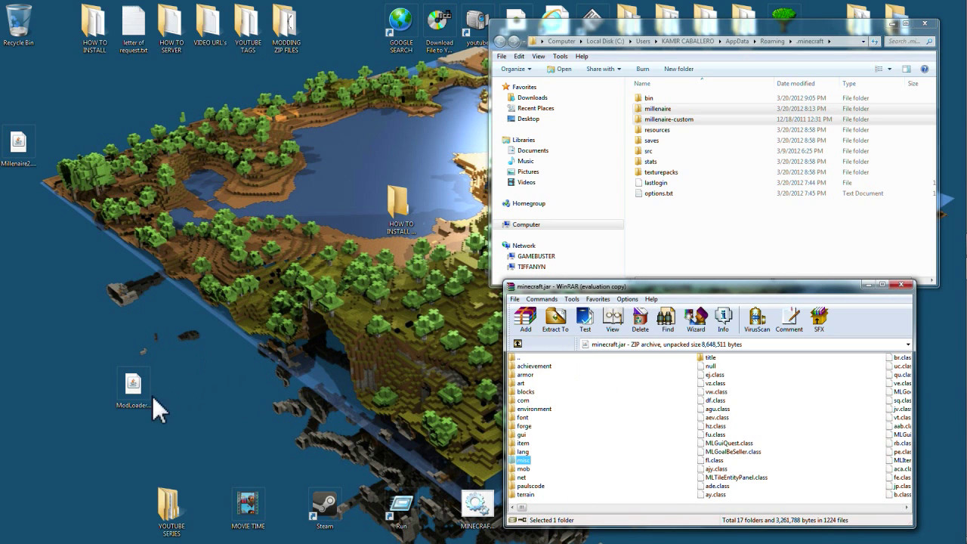
# Step: Open ModLoader.zip from the desktop with WinRAR archiver and dismiss the licence reminder
pyautogui.moveTo(133, 387); pyautogui.dragTo(134, 318)
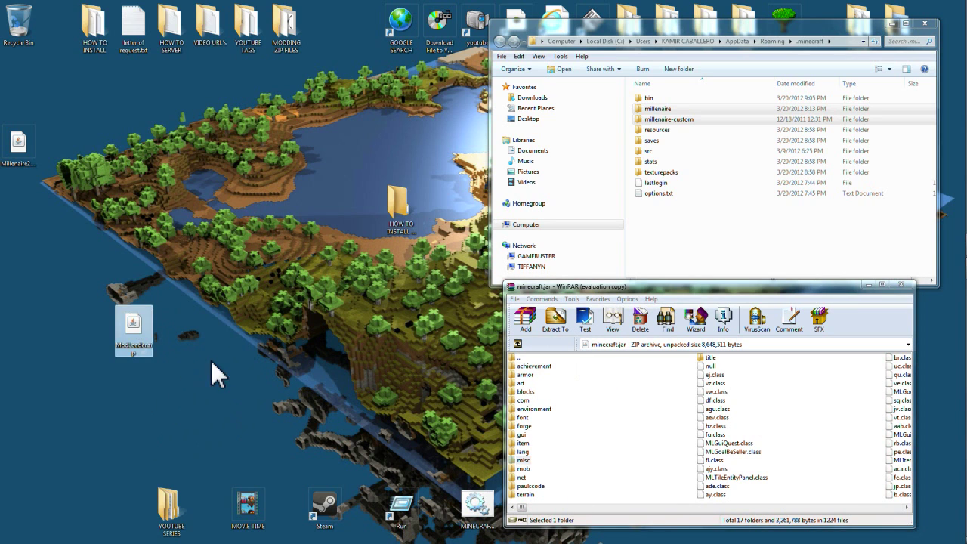
pyautogui.rightClick(132, 338)
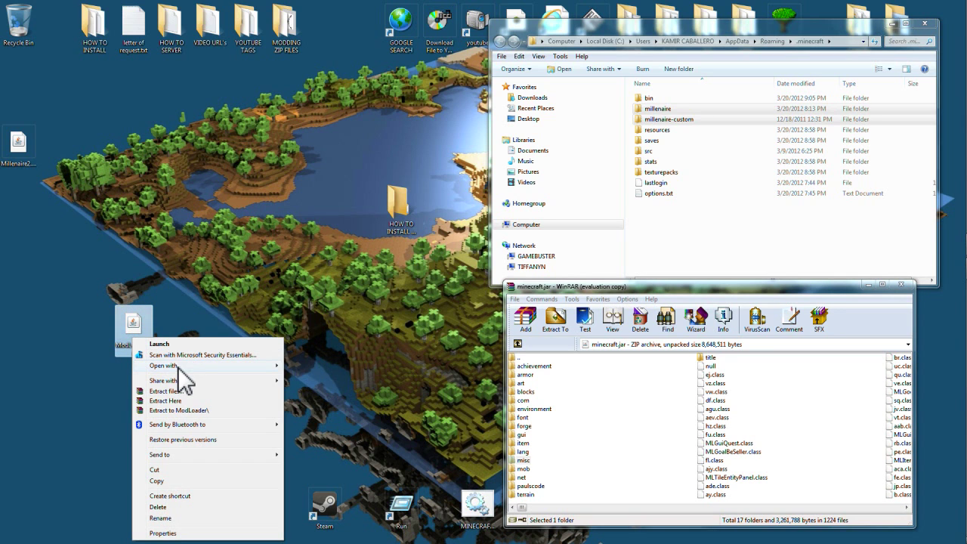
pyautogui.moveTo(181, 367)
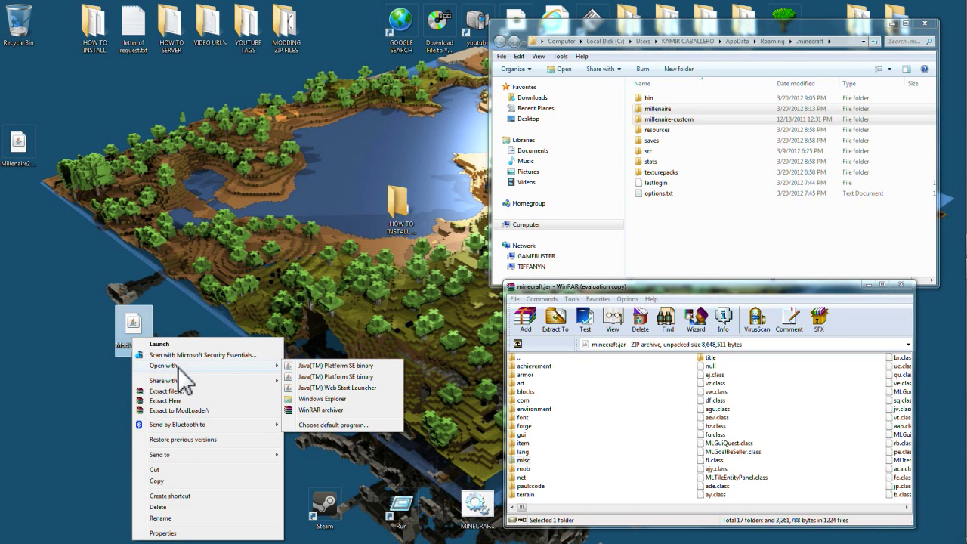
pyautogui.click(320, 410)
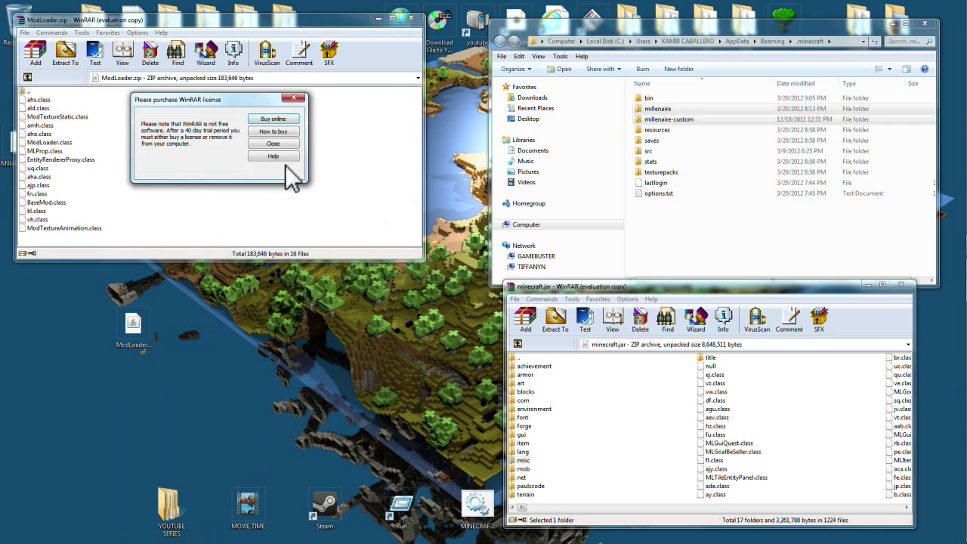
pyautogui.click(278, 146)
# Step: Add all of ModLoader.zip's class files to minecraft.jar and close the ModLoader archive
pyautogui.moveTo(23, 236); pyautogui.dragTo(102, 97)
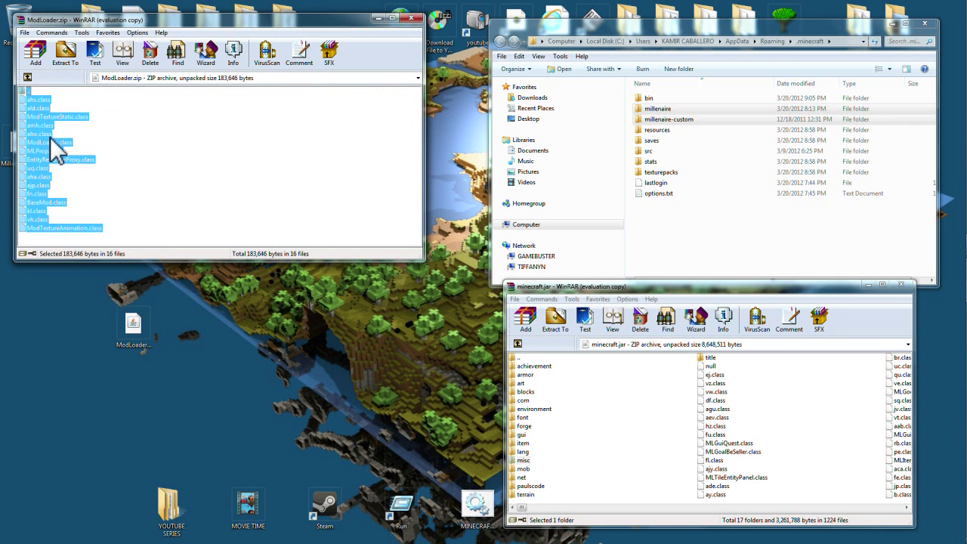
pyautogui.moveTo(40, 152); pyautogui.dragTo(817, 476)
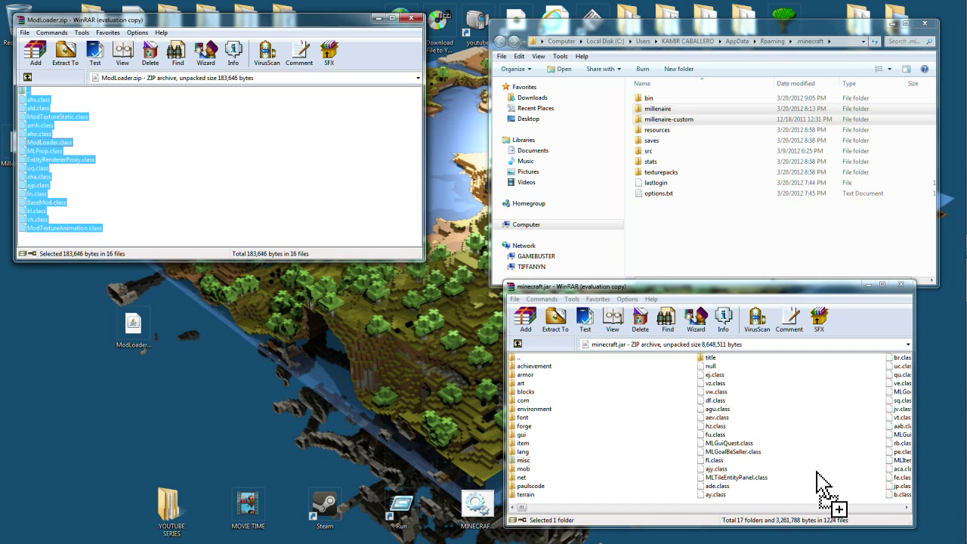
pyautogui.moveTo(816, 473); pyautogui.dragTo(851, 455)
pyautogui.click(706, 500)
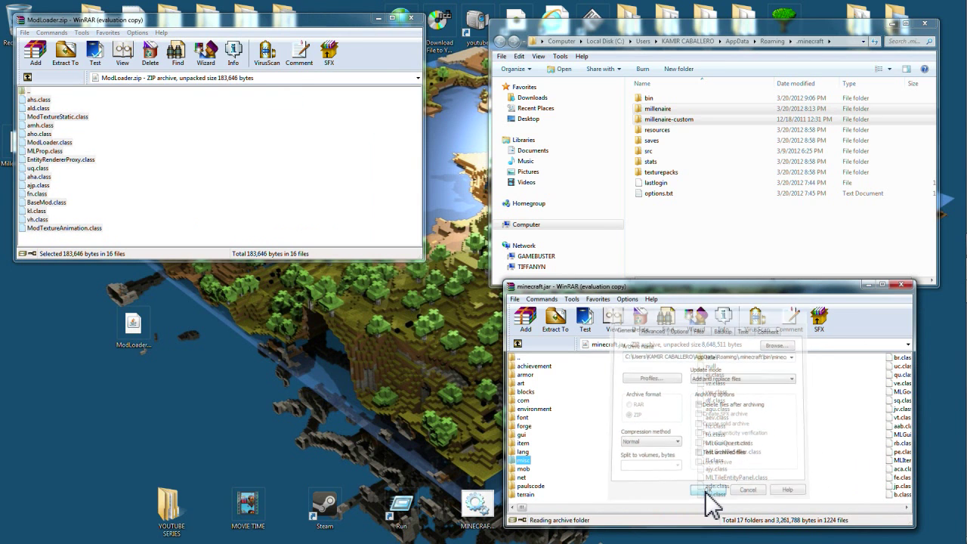
pyautogui.click(411, 17)
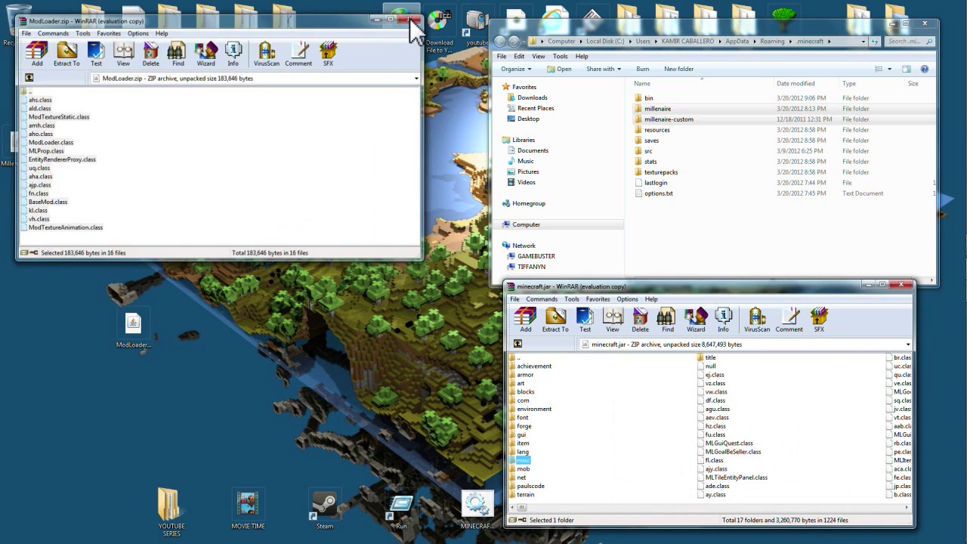
# Step: Move the ModLoader.zip icon below the Millenaire archive on the desktop and close the minecraft.jar and .minecraft windows
pyautogui.moveTo(136, 328); pyautogui.dragTo(28, 201)
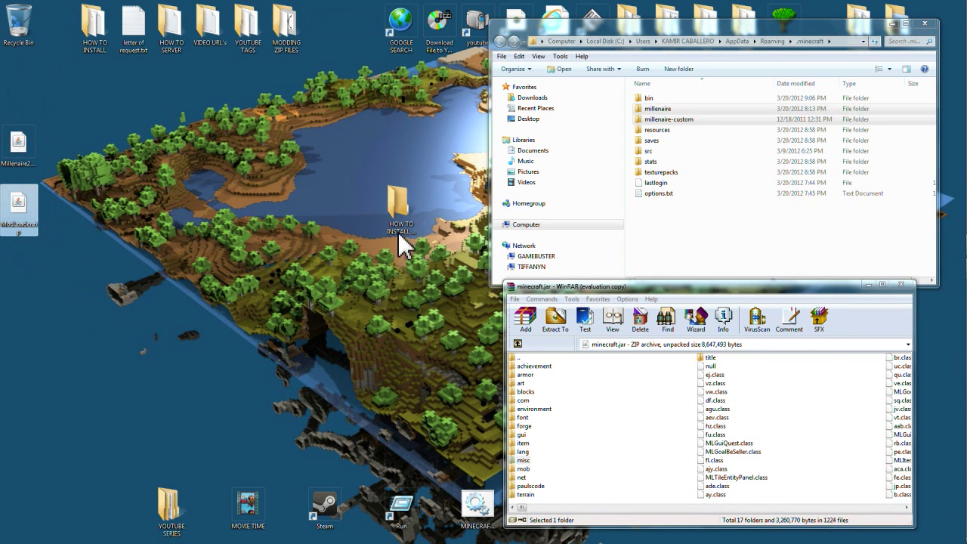
pyautogui.click(902, 285)
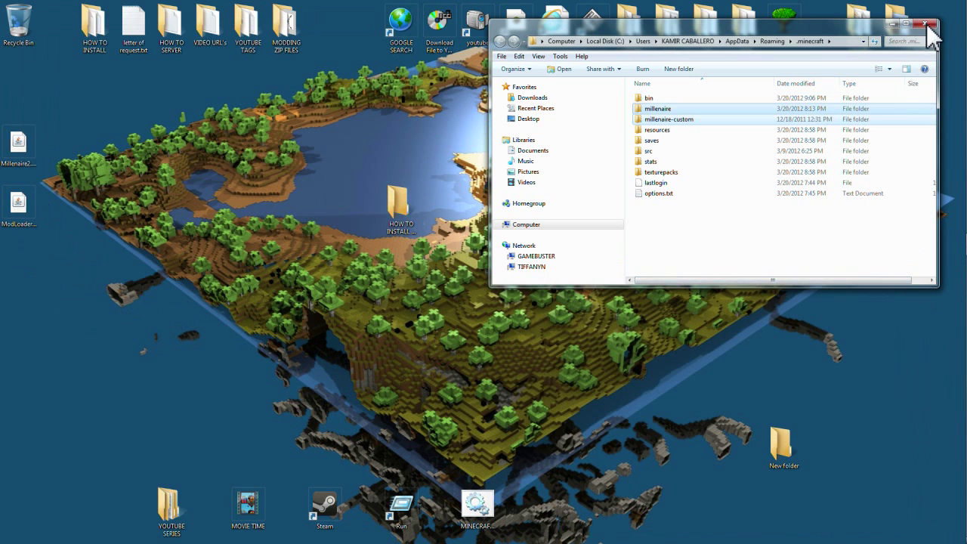
pyautogui.click(927, 25)
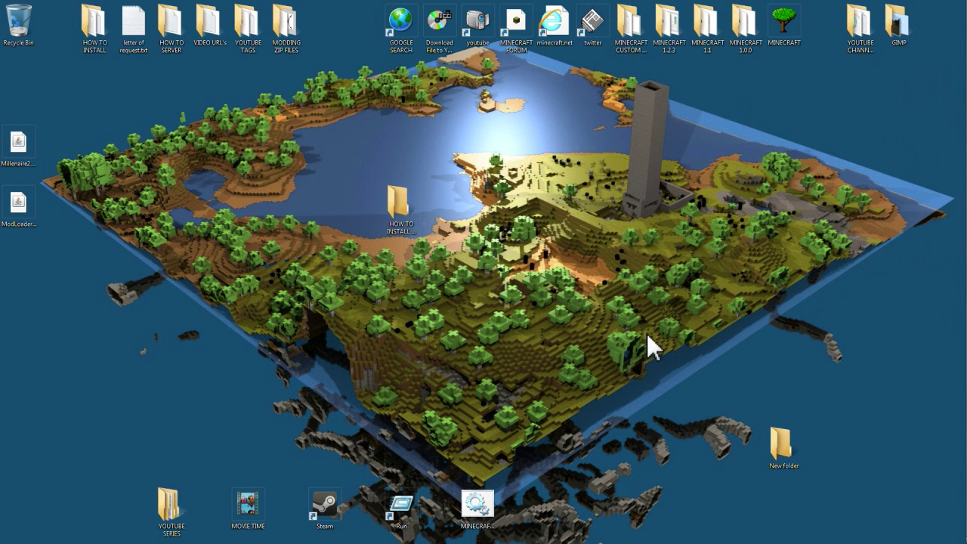
# Step: Launch Minecraft from the desktop in a maximized window and open the singleplayer world list
pyautogui.doubleClick(479, 514)
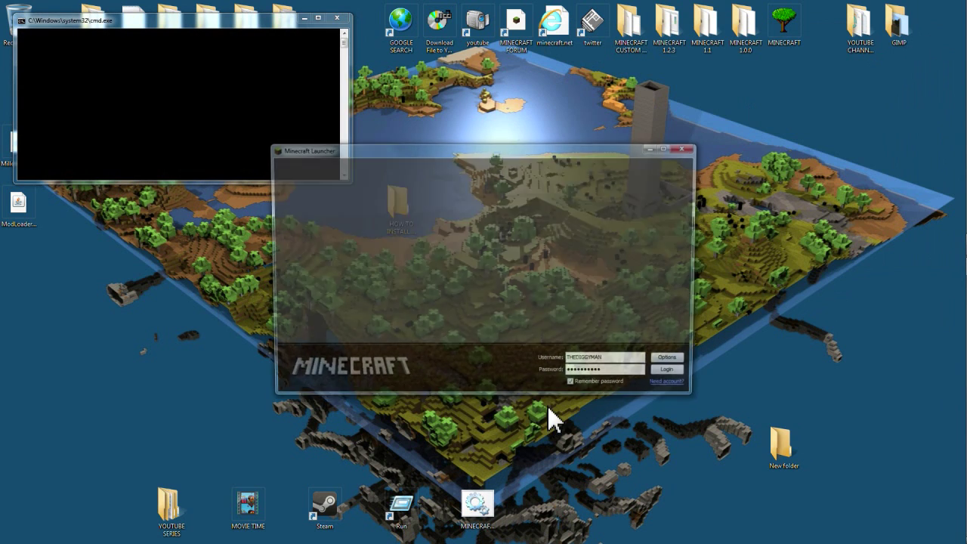
pyautogui.click(668, 147)
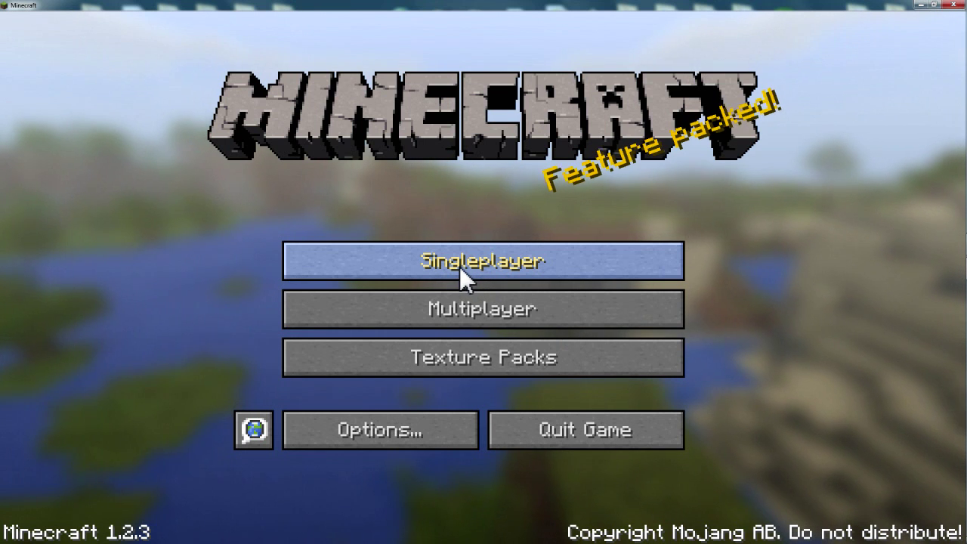
pyautogui.click(460, 265)
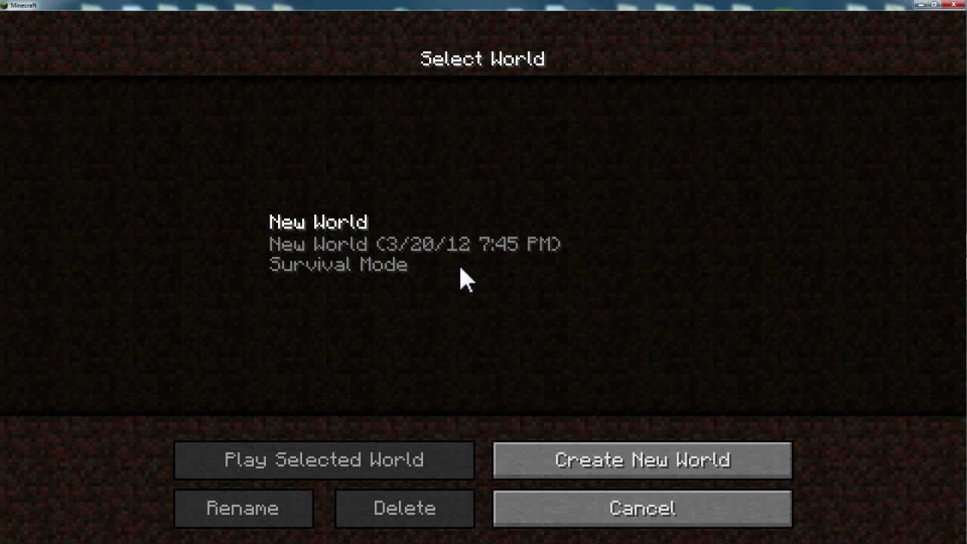
# Step: Create a new world named New World with the game mode set to Creative
pyautogui.click(592, 452)
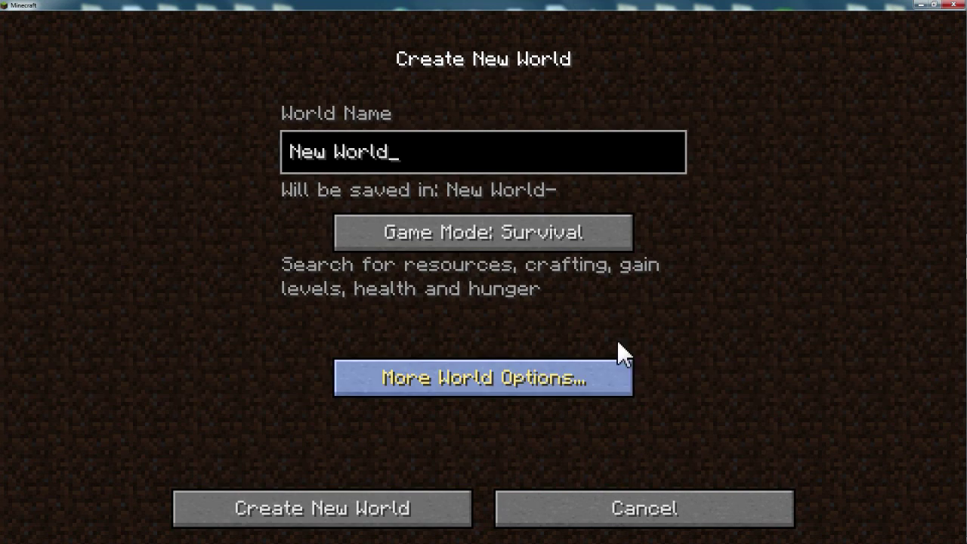
pyautogui.click(492, 243)
pyautogui.click(491, 239)
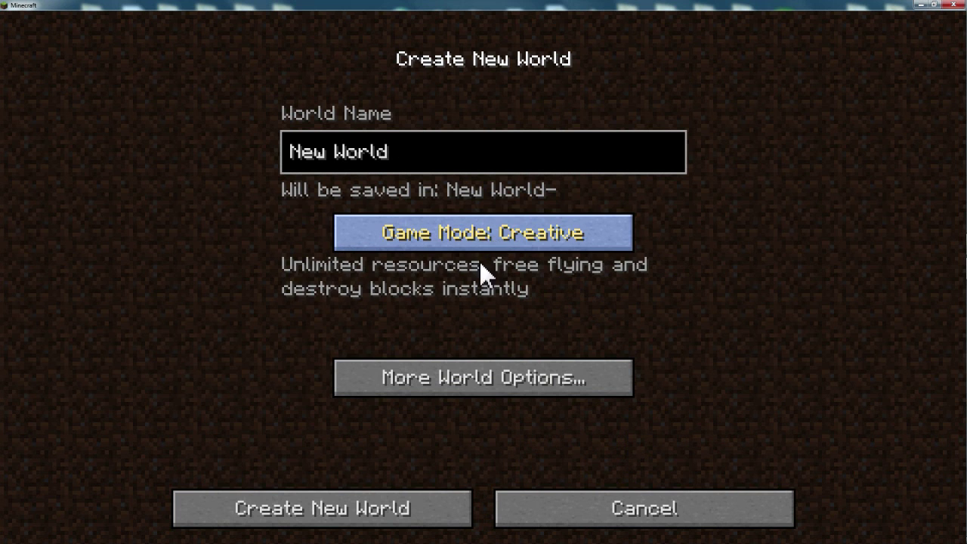
pyautogui.click(362, 512)
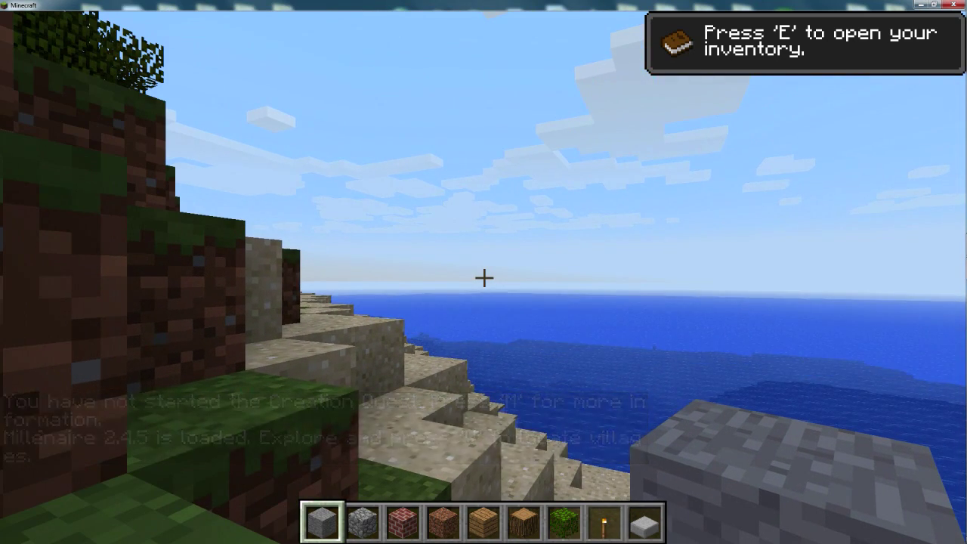
# Step: Search for a Millenaire village from the spawn point and enter its large wooden hall
pyautogui.press('v')
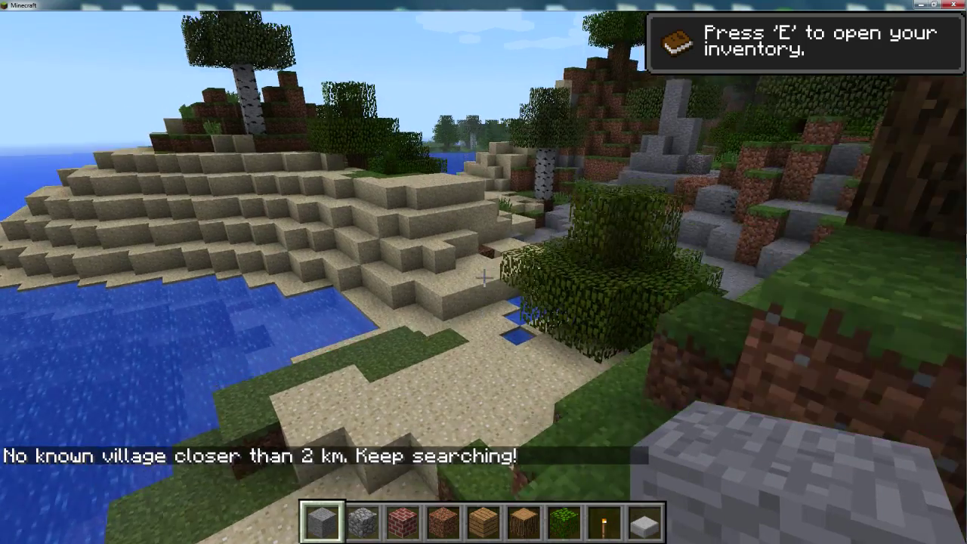
pyautogui.press('space')
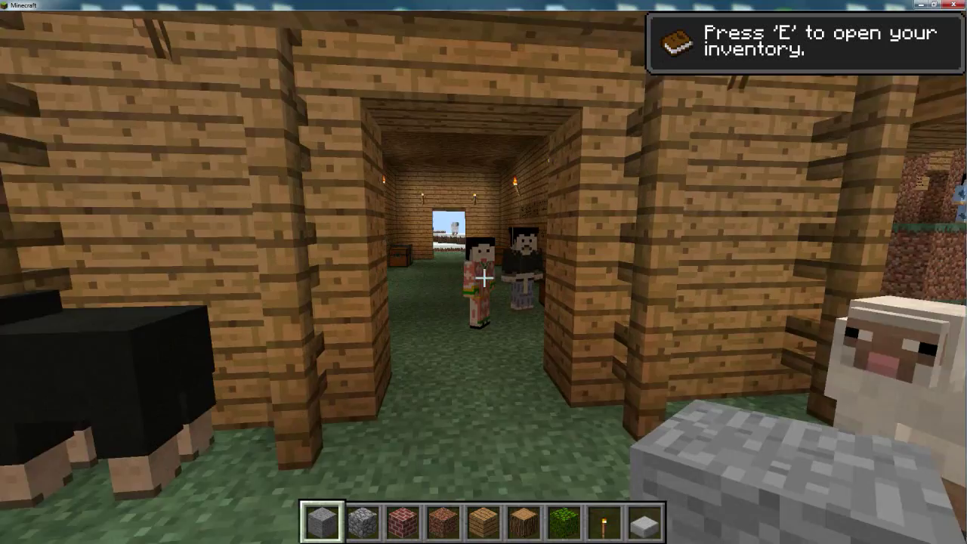
pyautogui.press('w')
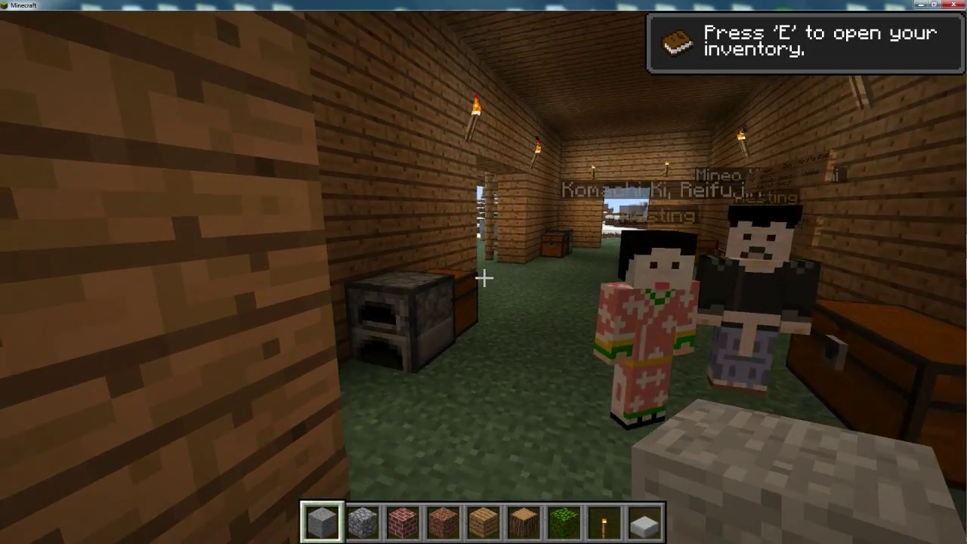
pyautogui.press('w')
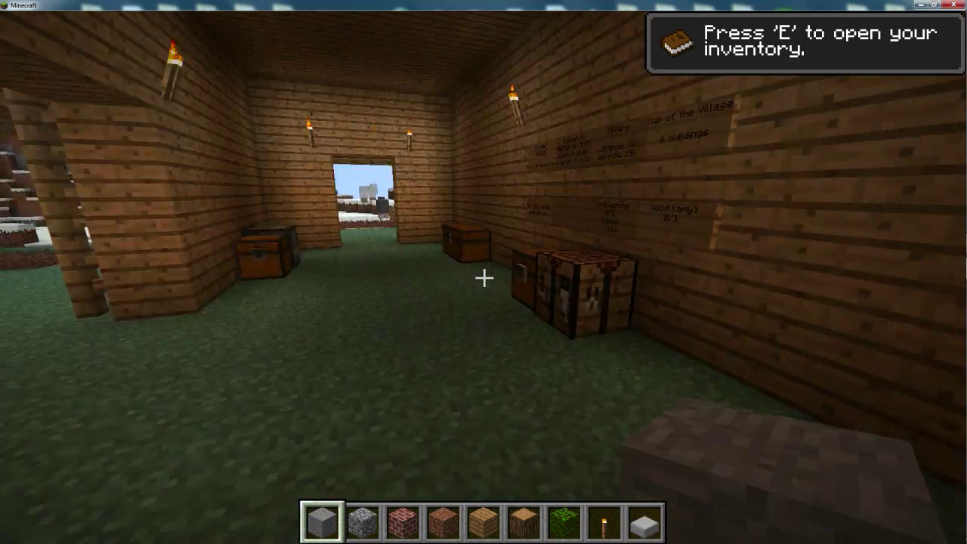
# Step: Examine the hall's wall signs above the crafting table for the village's project, population, military, map and required resources
pyautogui.press('s')
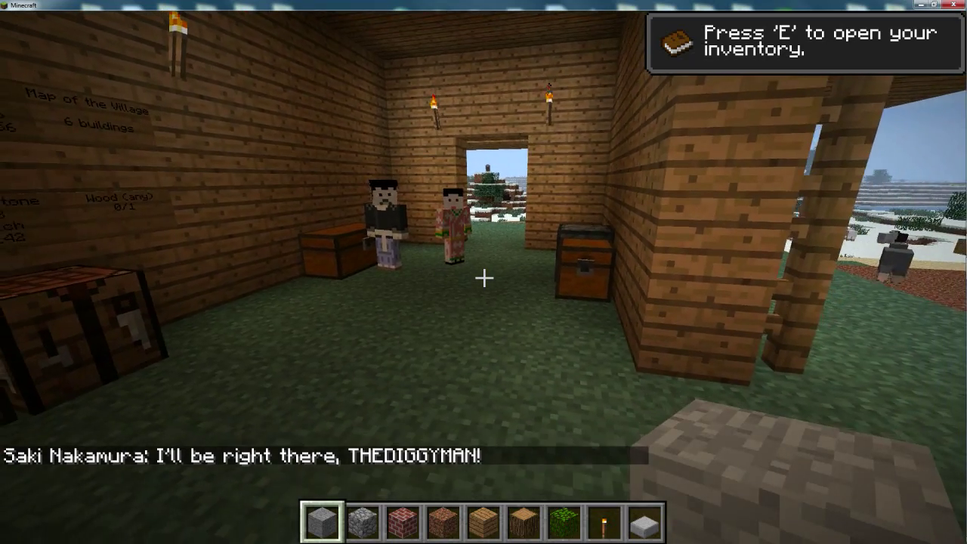
pyautogui.press('s')
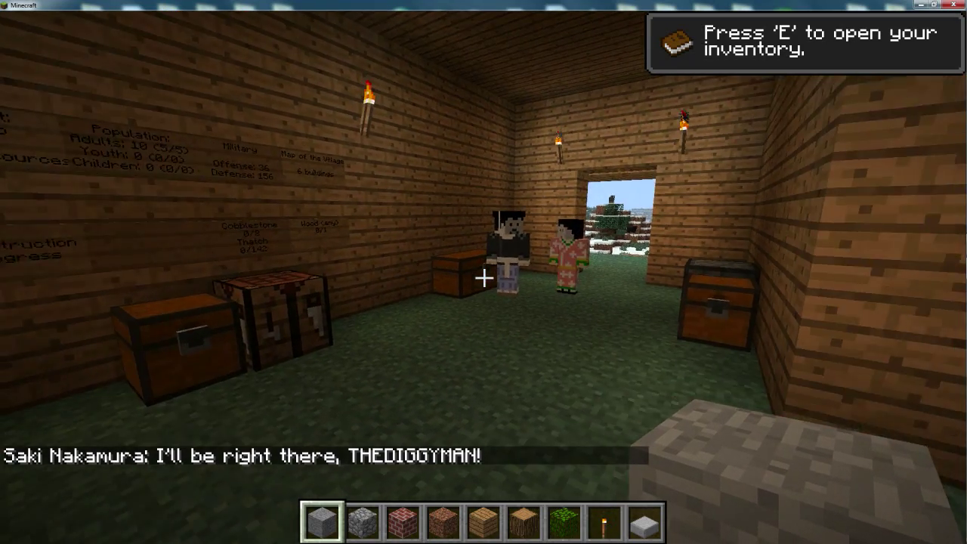
pyautogui.press('s')
pyautogui.press('w')
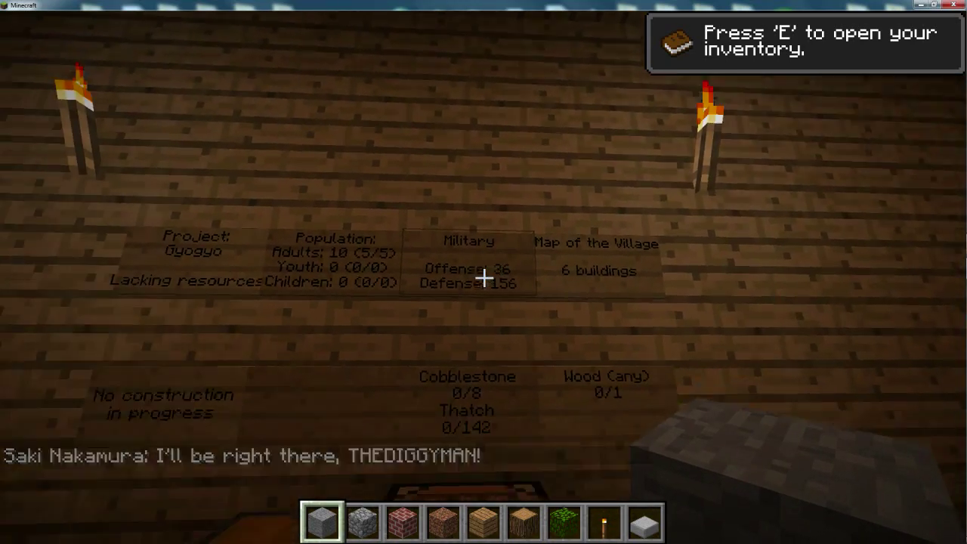
pyautogui.press('w')
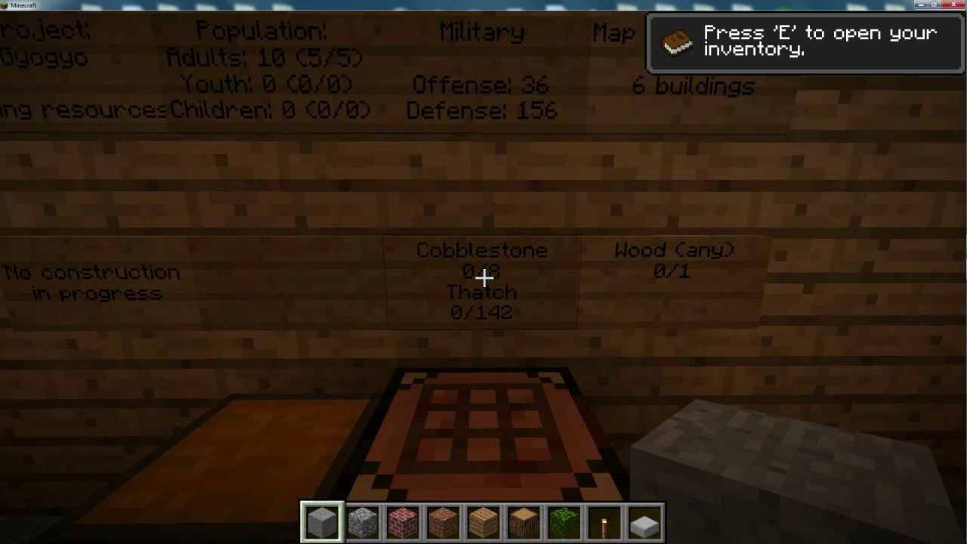
pyautogui.press('s')
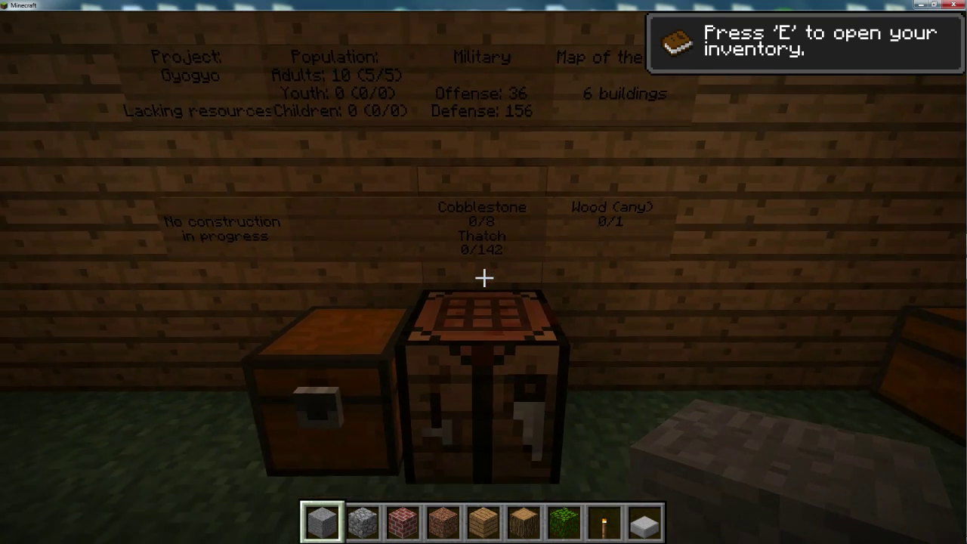
pyautogui.press('w')
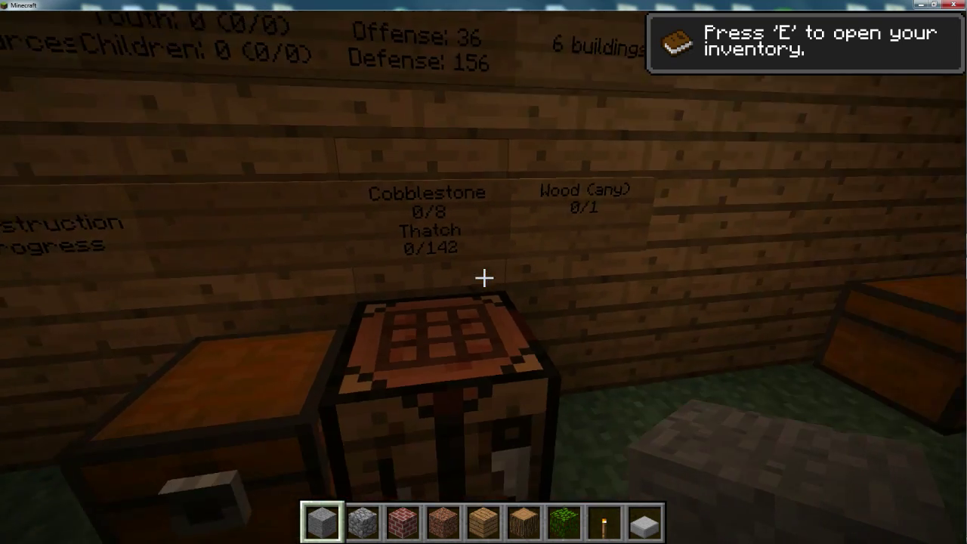
pyautogui.press('s')
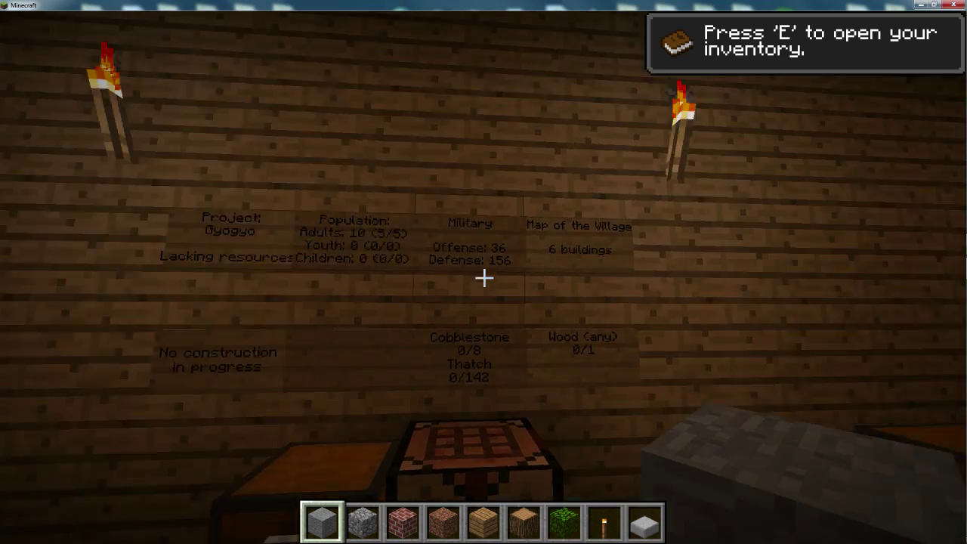
# Step: Leave the hall and fly over the village to view its outlying buildings and the snowy surroundings
pyautogui.press('w')
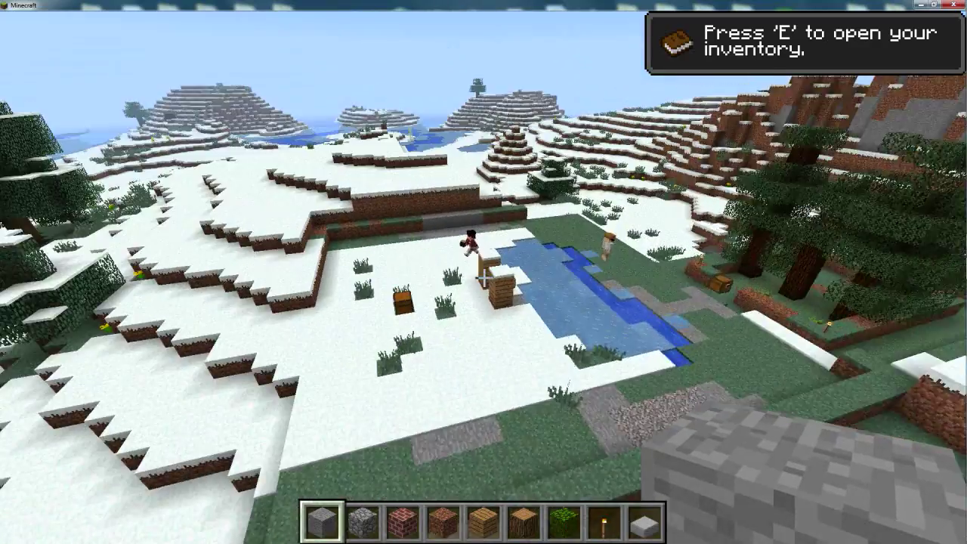
pyautogui.press('w')
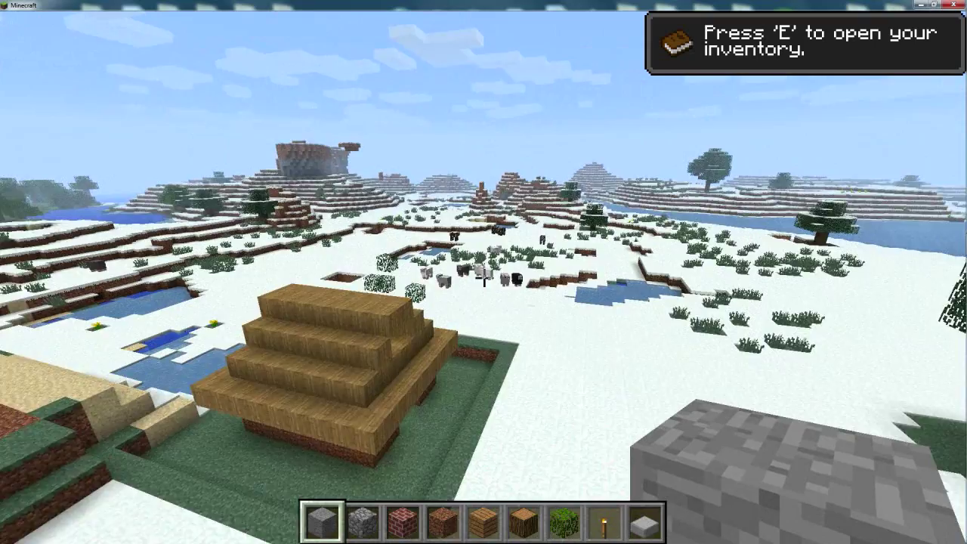
pyautogui.press('w')
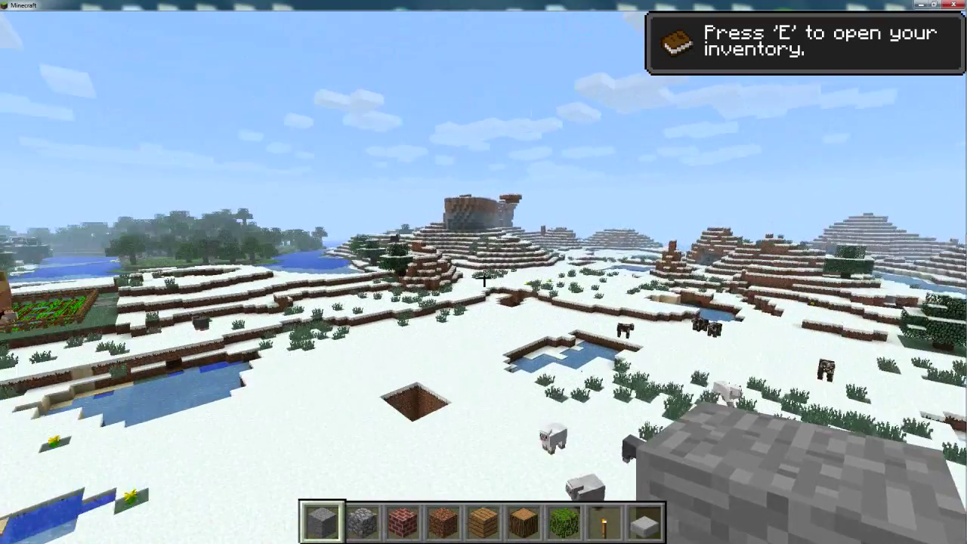
# Step: Inspect the rectangular pit in the snow near the village from above and return to face the village
pyautogui.press('w')
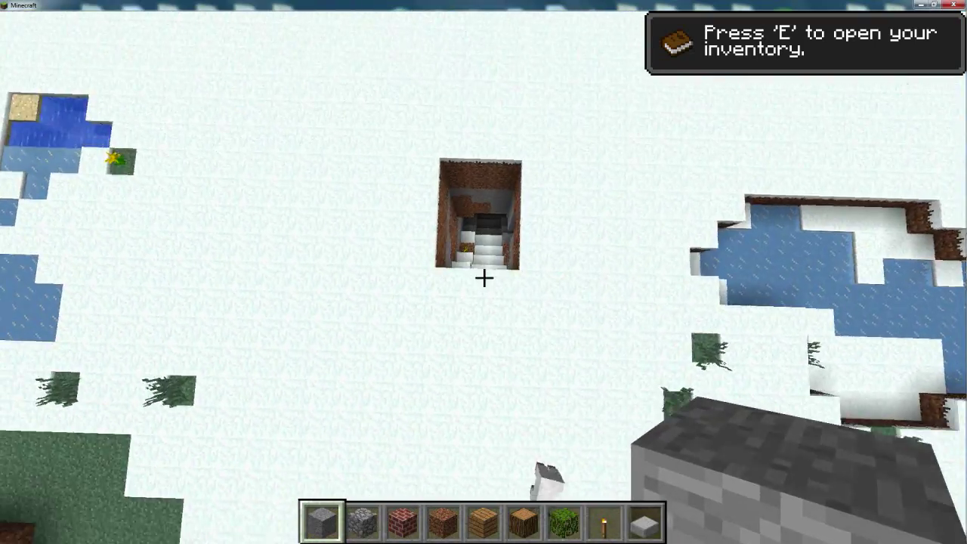
pyautogui.press('shift')
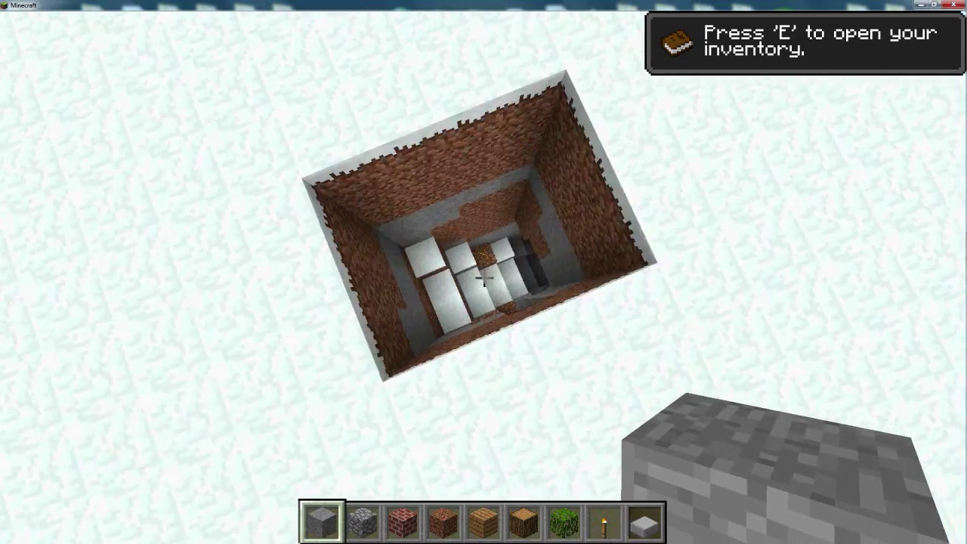
pyautogui.press('shift')
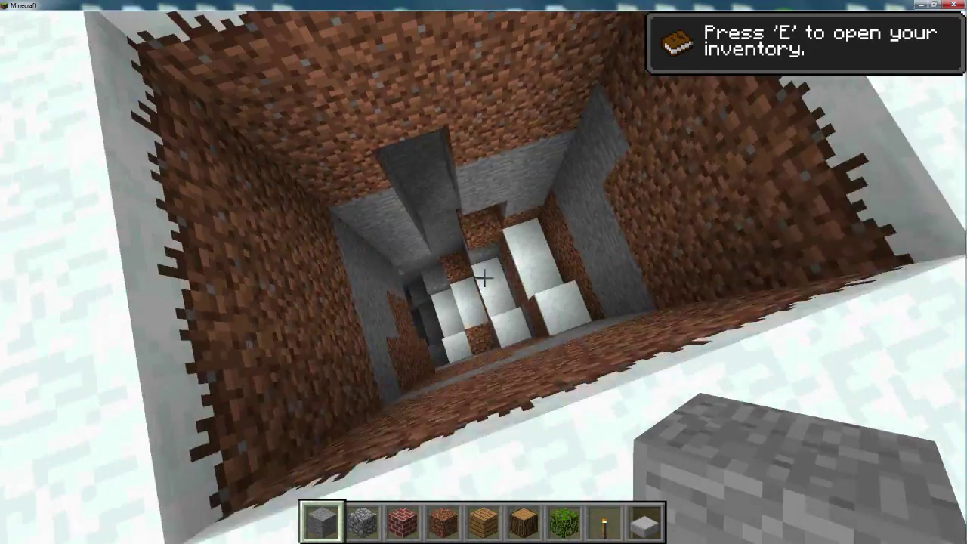
pyautogui.press('space')
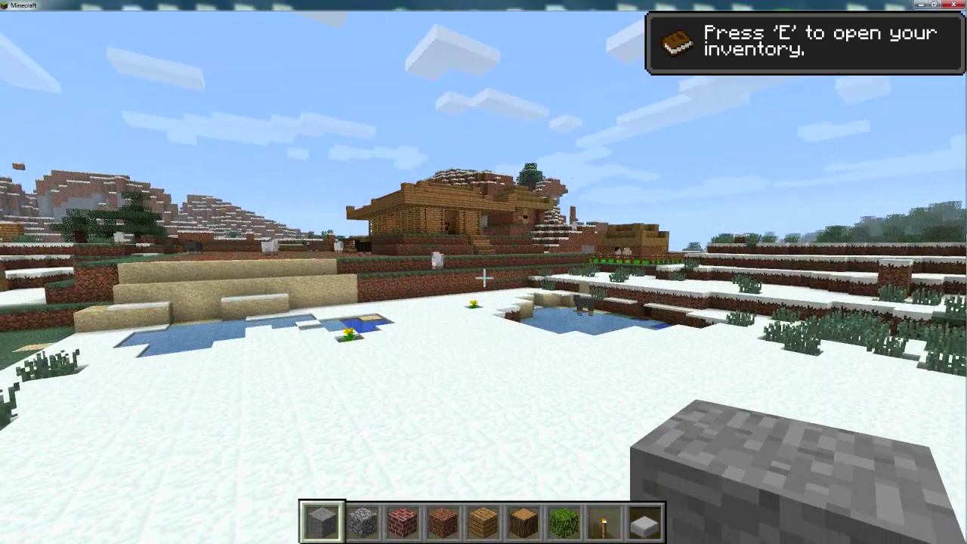
# Step: Switch the camera to the front-facing third-person view and show the character flying above the snow
pyautogui.press('F5')
pyautogui.press('F5')
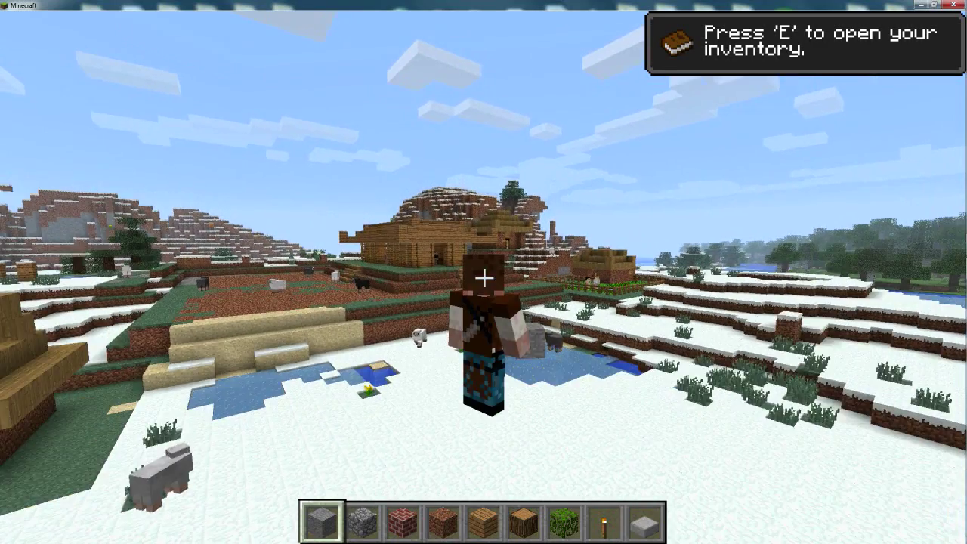
pyautogui.press('space')
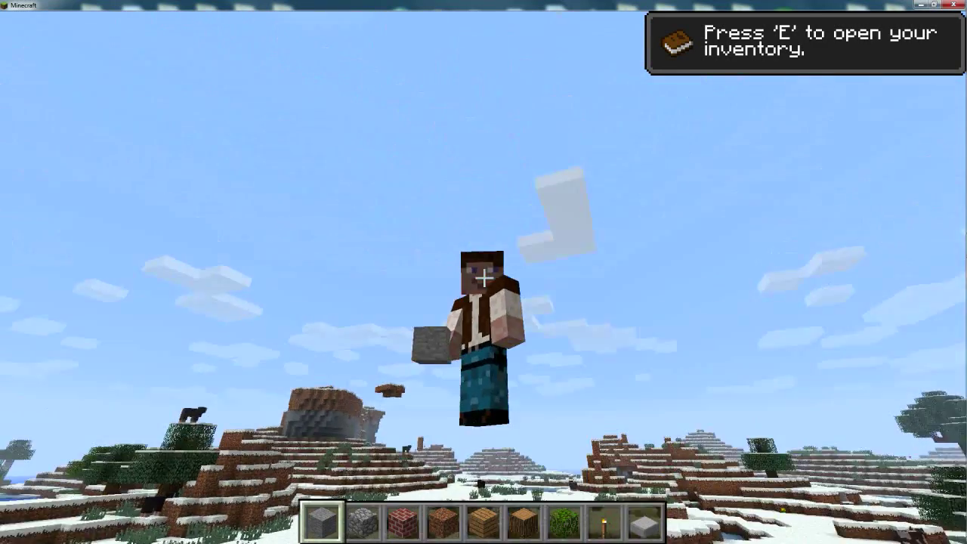
pyautogui.press('shift')
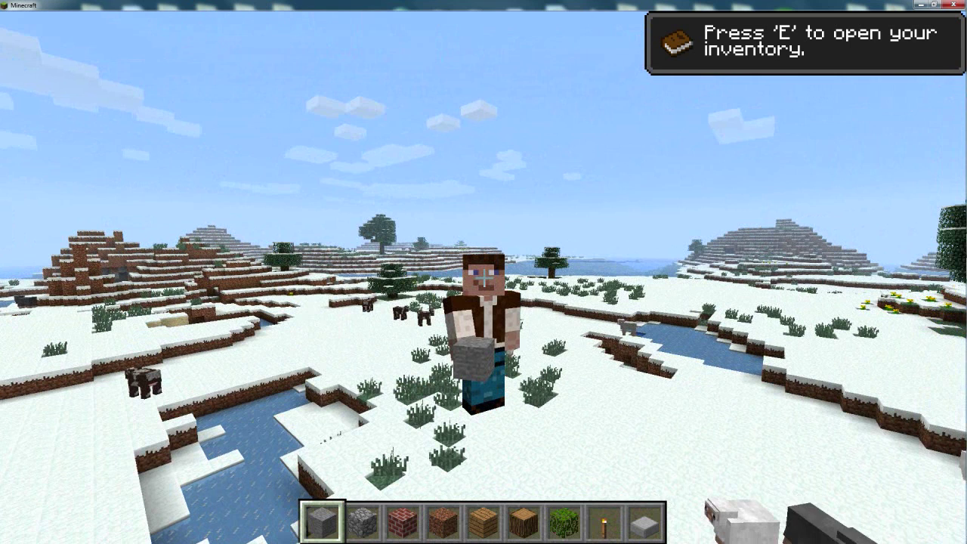